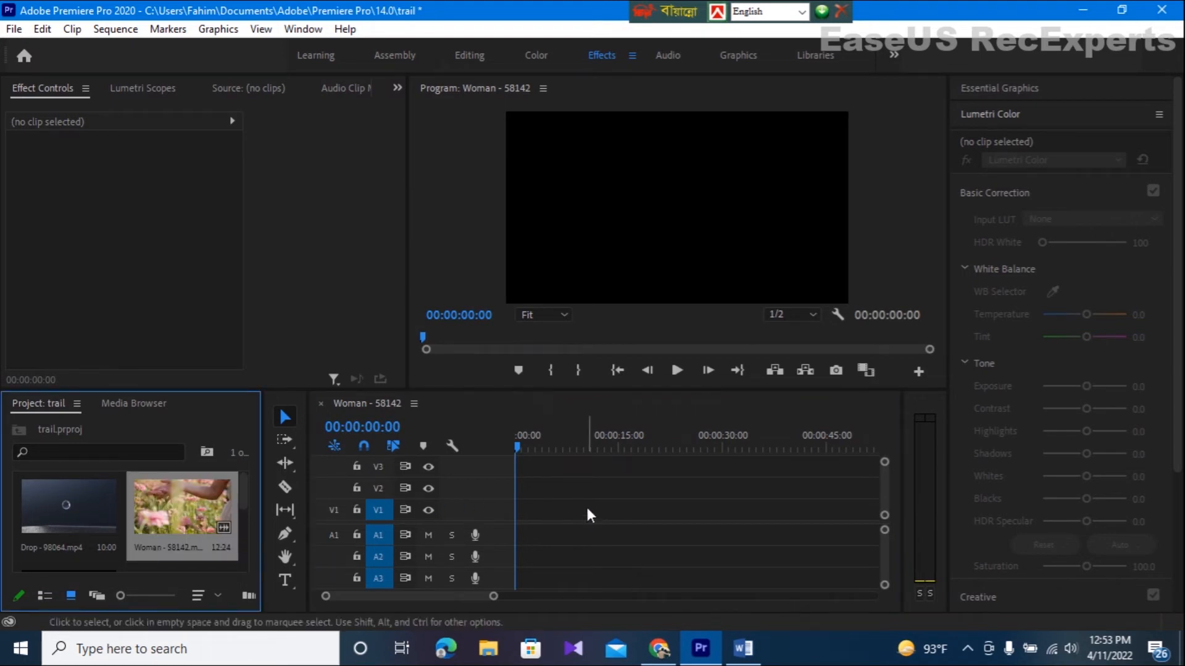
- Place the Woman - 58142.mp4 clip on track V1 and ripple delete the gap before it
left_click_drag(177, 550, 623, 513)
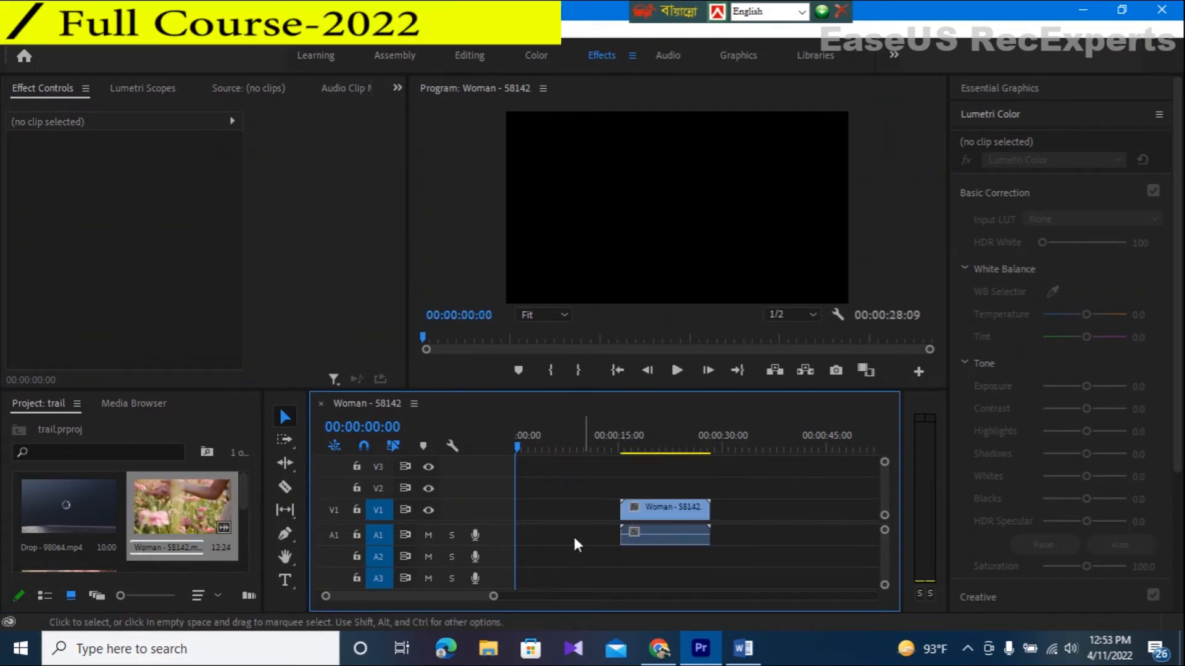
left_click(570, 509)
right_click(570, 509)
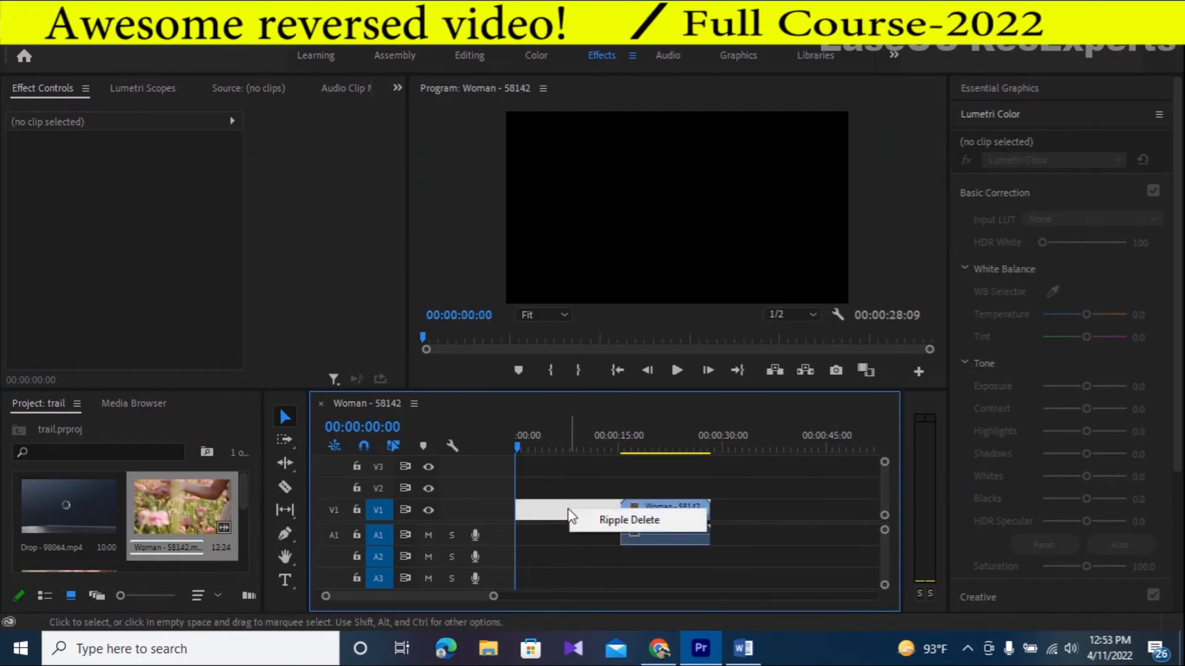
left_click(617, 520)
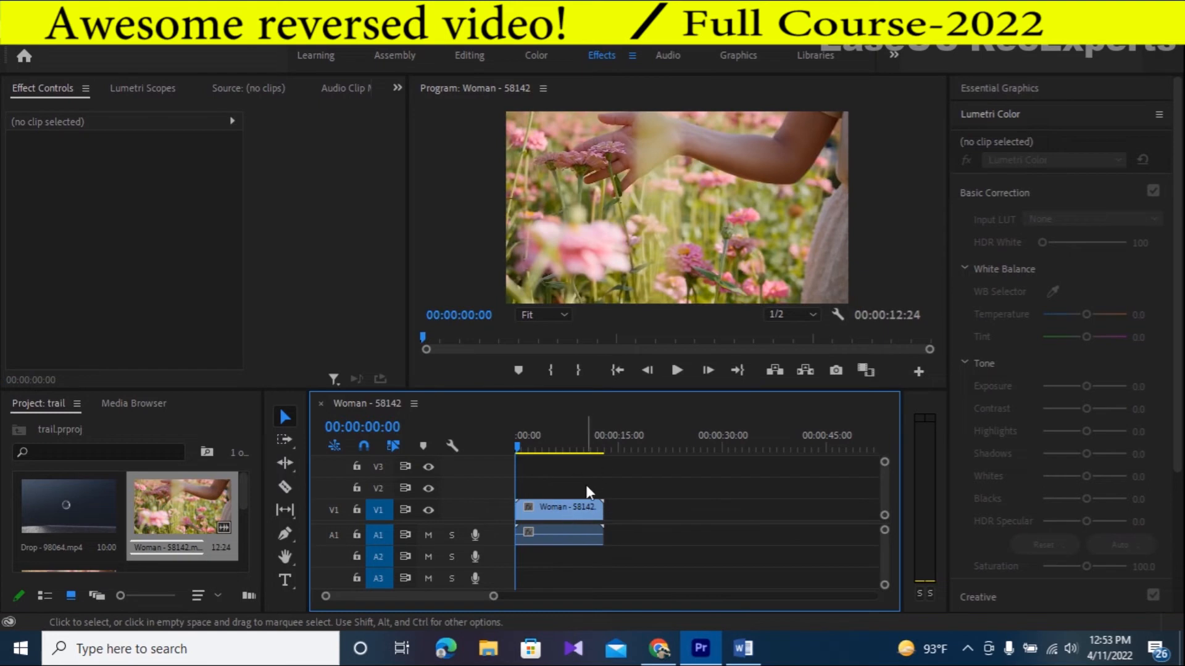
- Unlink the clip's audio from its video and delete the audio from track A1
left_click(561, 512)
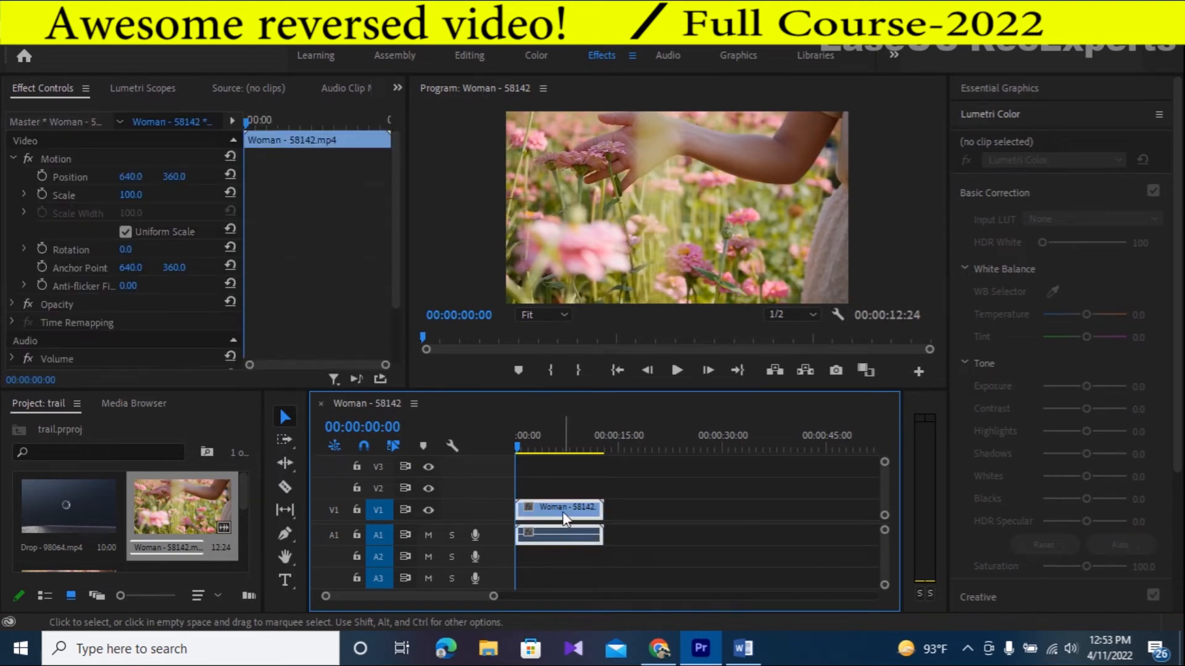
right_click(563, 513)
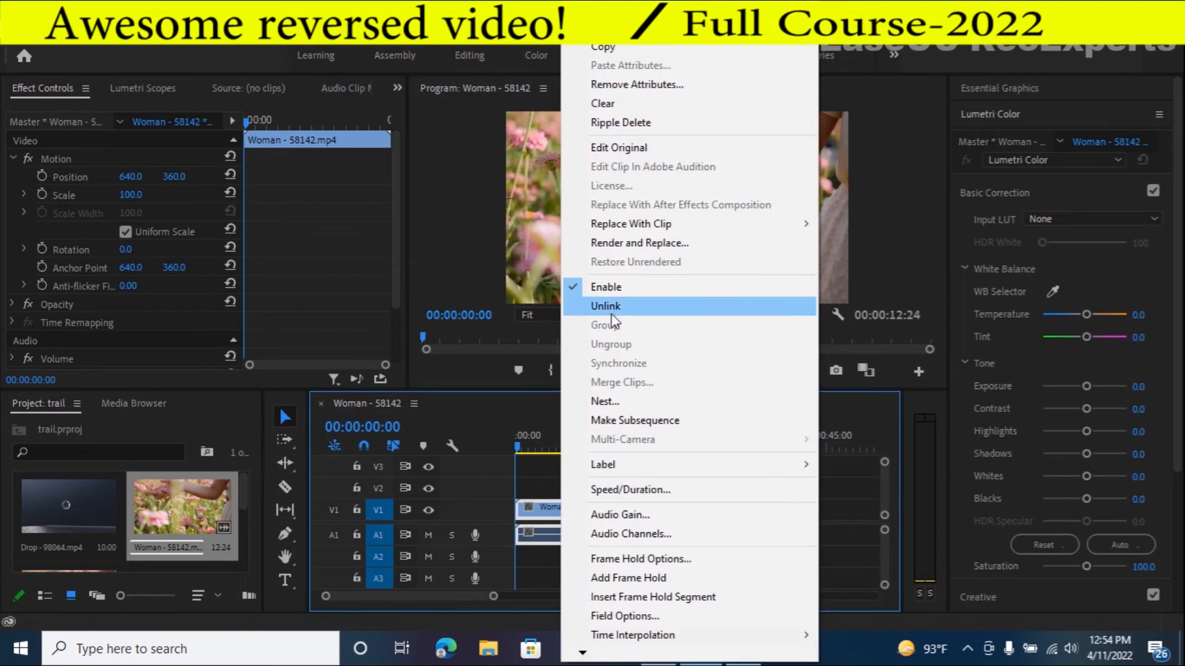
left_click(623, 308)
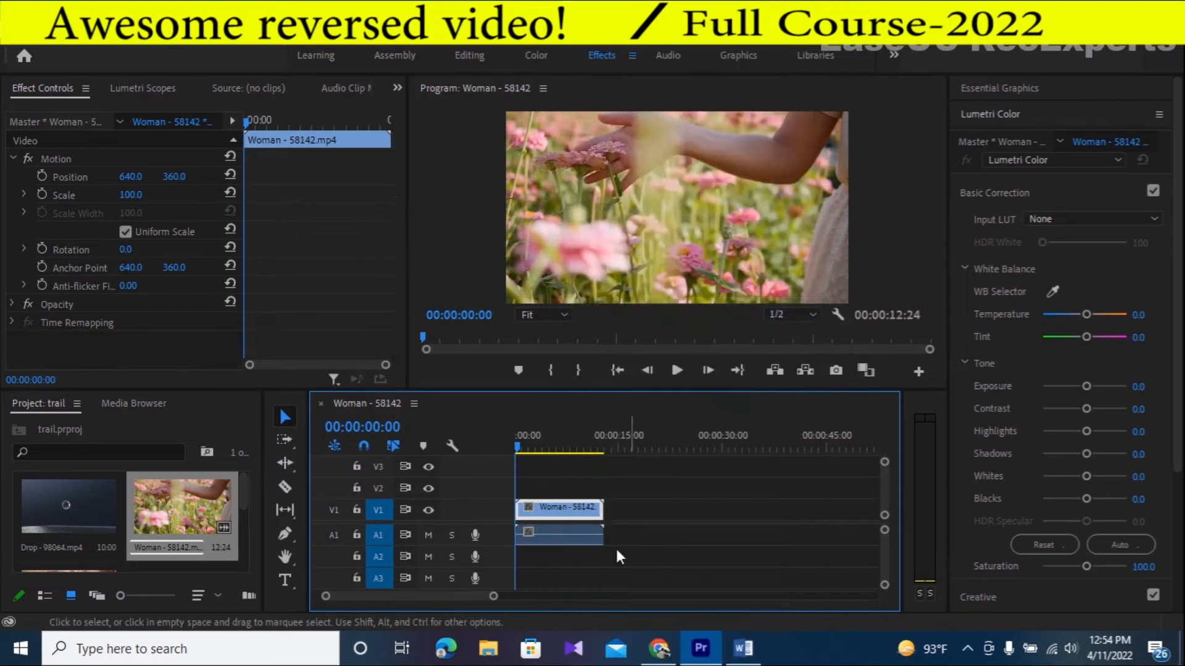
left_click(564, 532)
key("Delete")
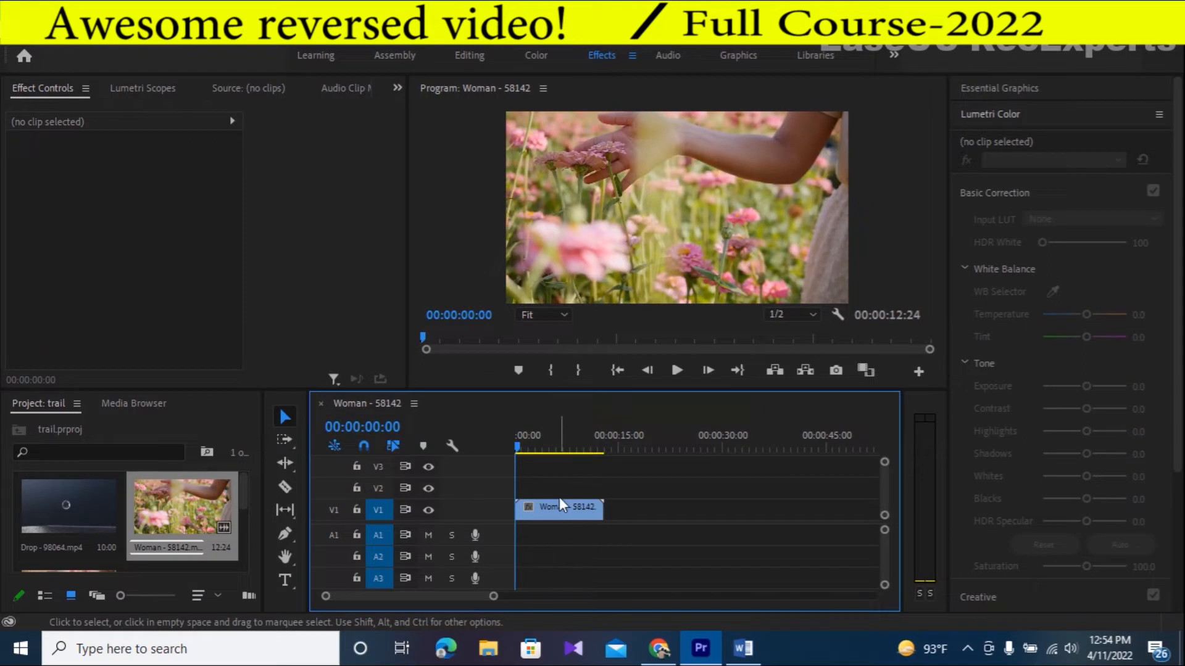
- Play the first few seconds of the video clip at its original speed, then stop playback
left_click(560, 507)
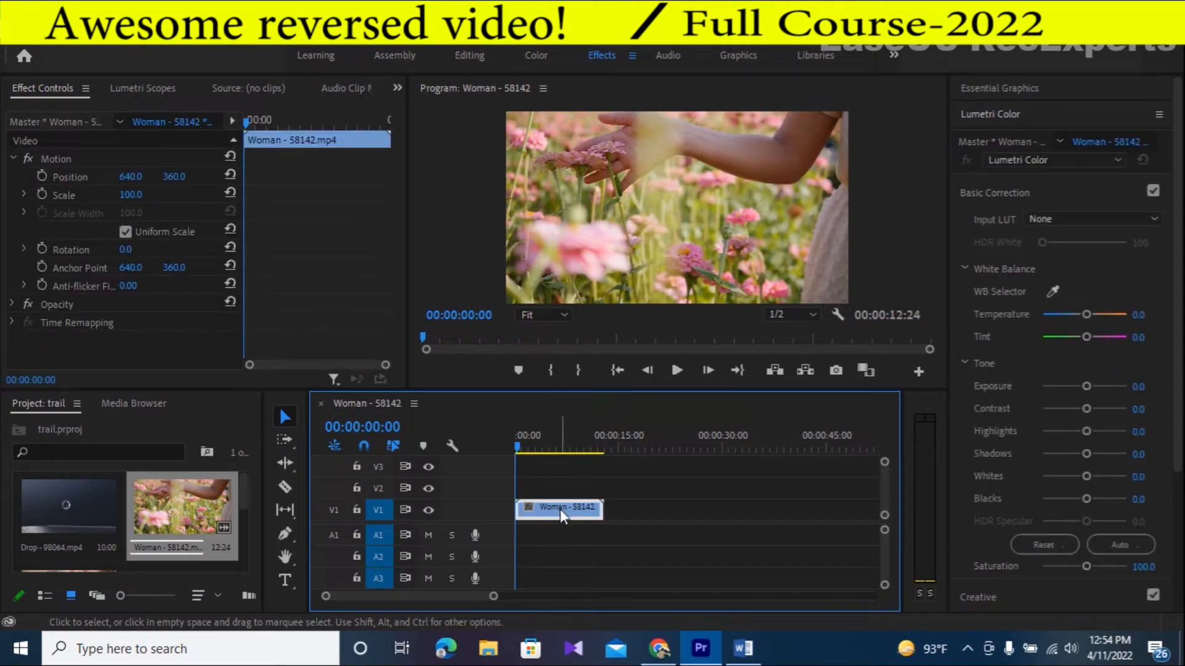
left_click(677, 370)
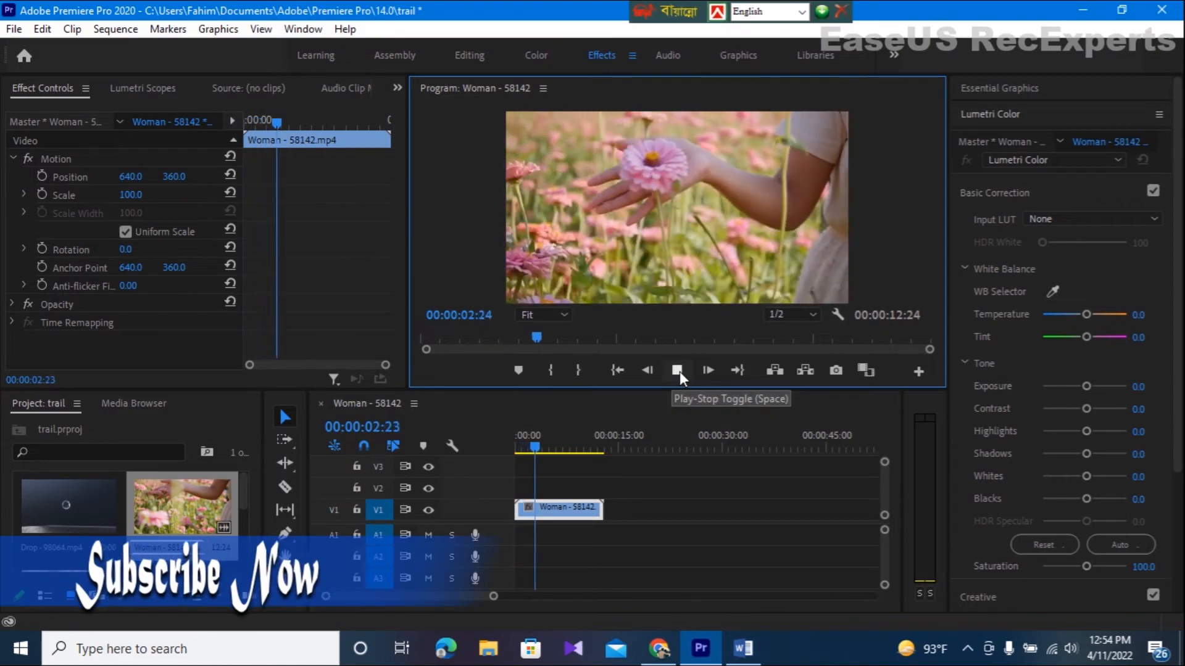
left_click(680, 371)
- Set the V1 clip's speed to 150% with Optical Flow time interpolation
left_click(567, 511)
right_click(566, 509)
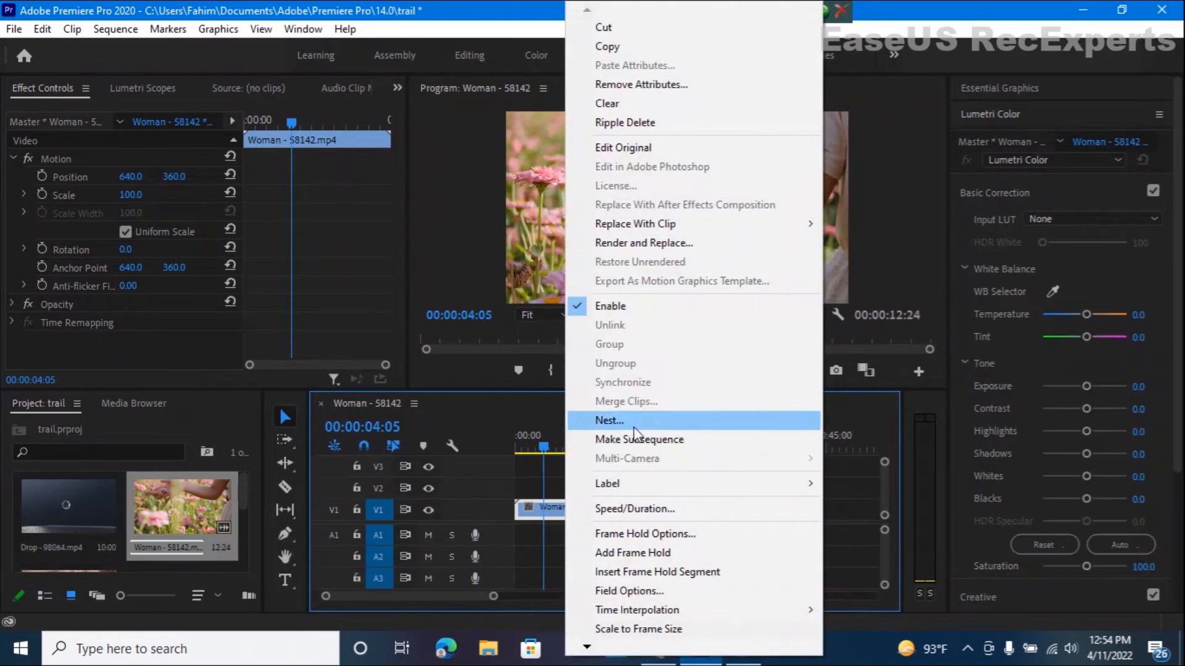
left_click(620, 510)
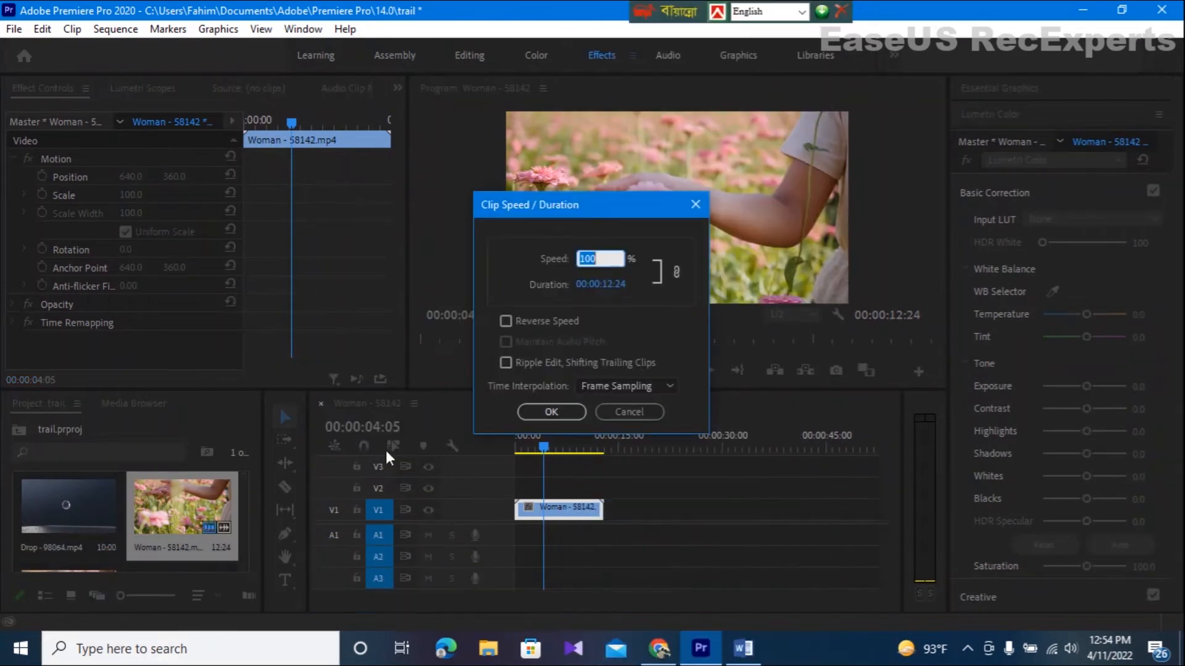
type("150")
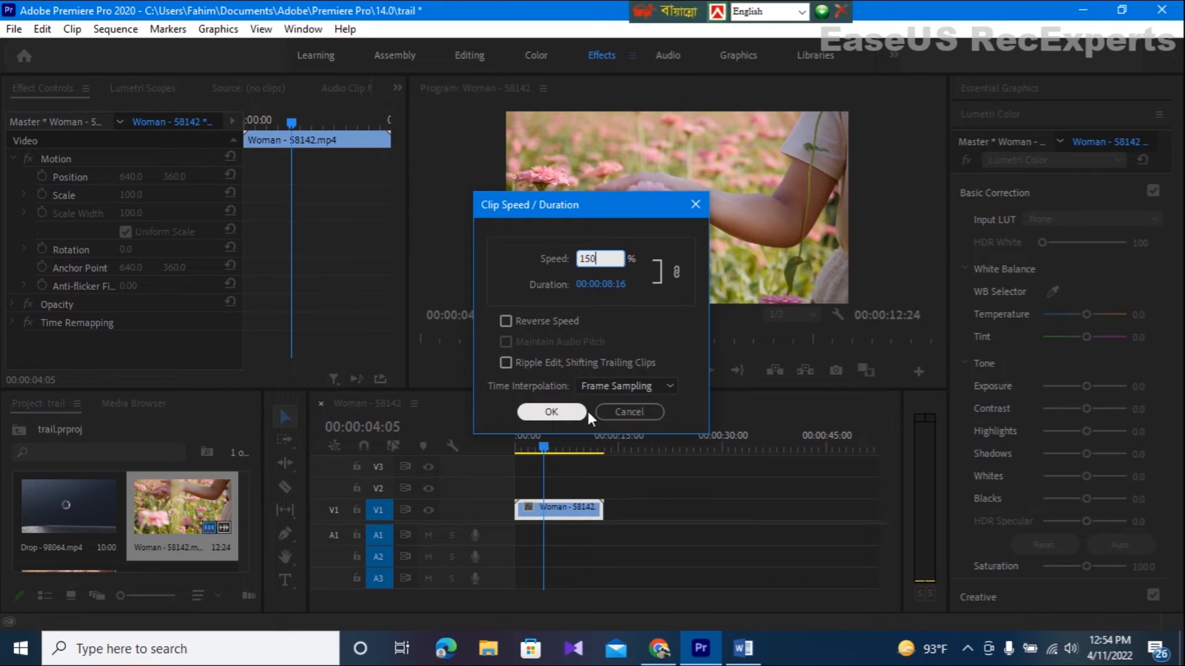
left_click(668, 385)
left_click(635, 441)
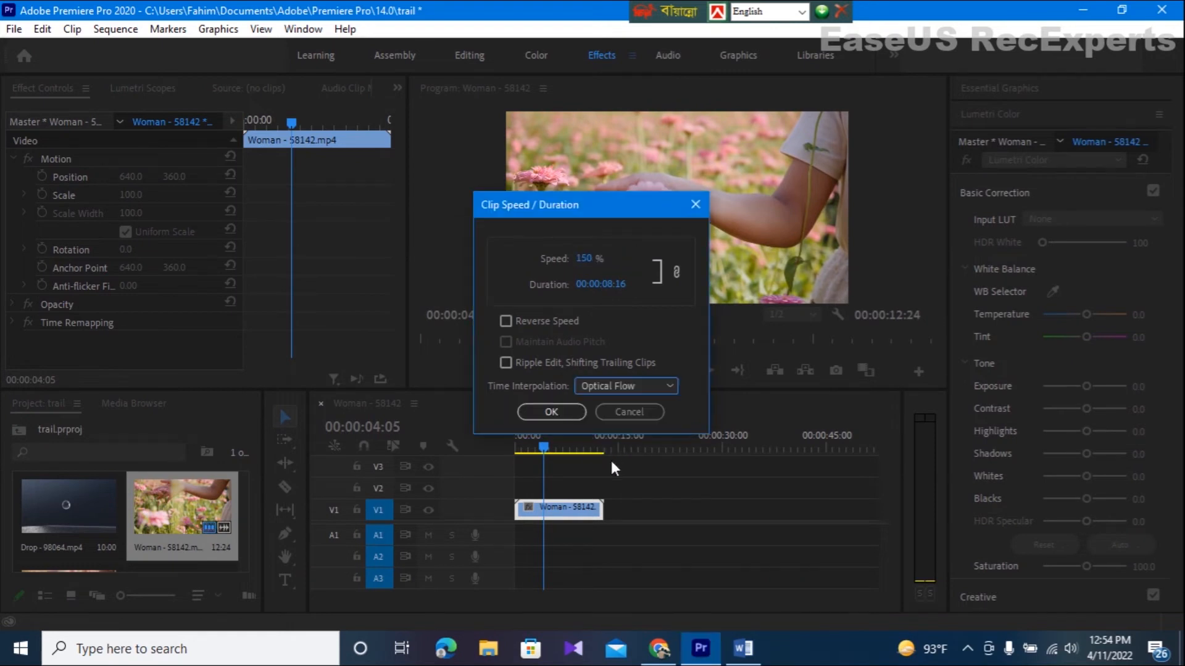
left_click(566, 410)
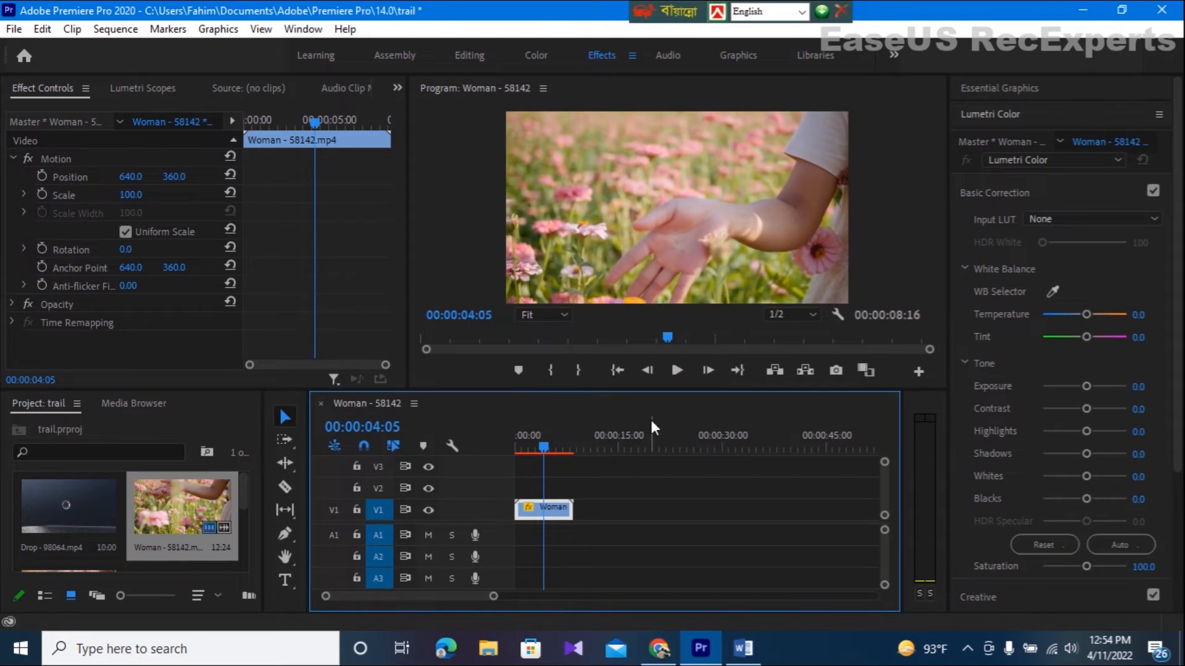
- Play the sped-up clip from the start of the sequence and stop before its end
key("Home")
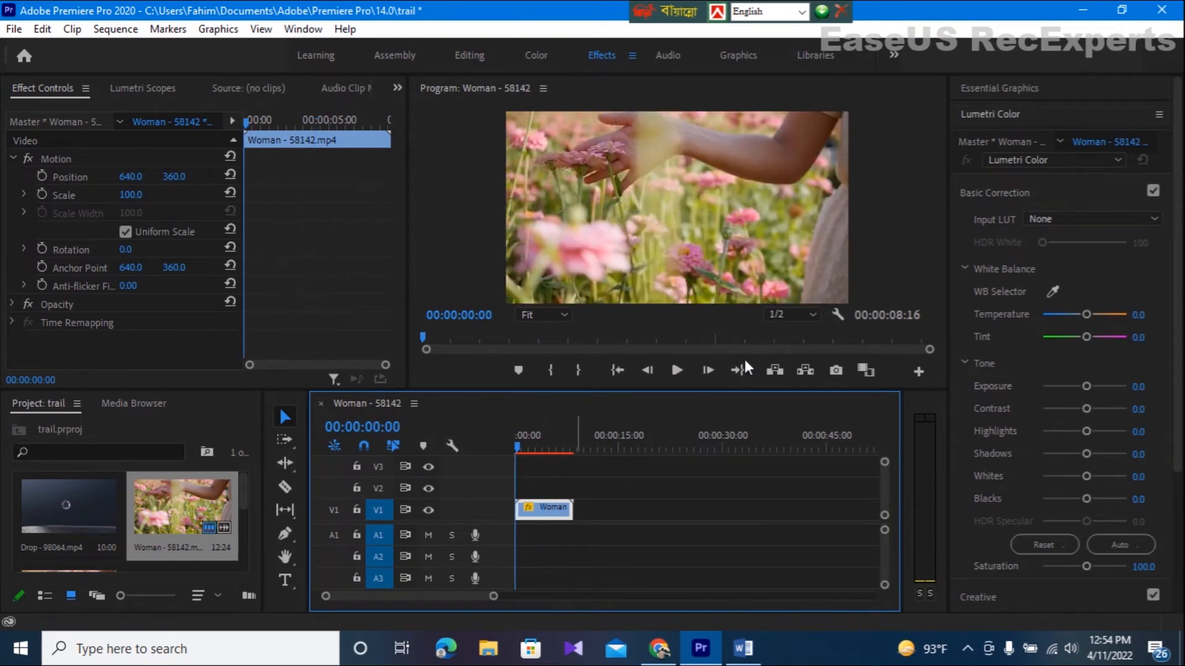
left_click(676, 372)
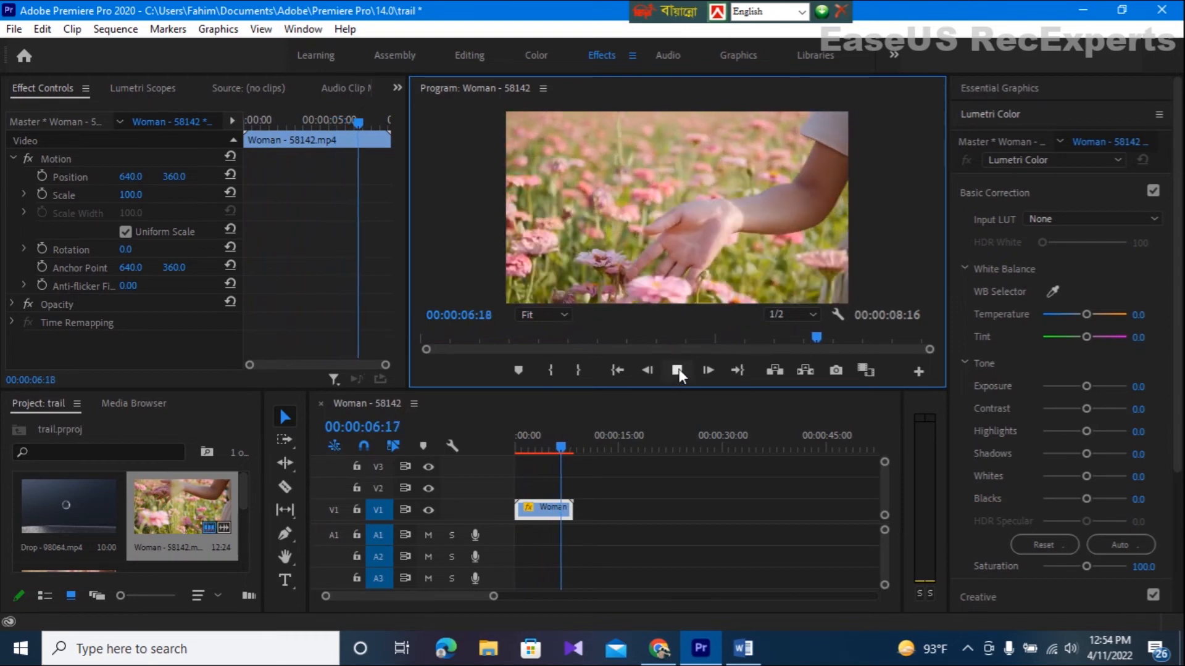
left_click(677, 370)
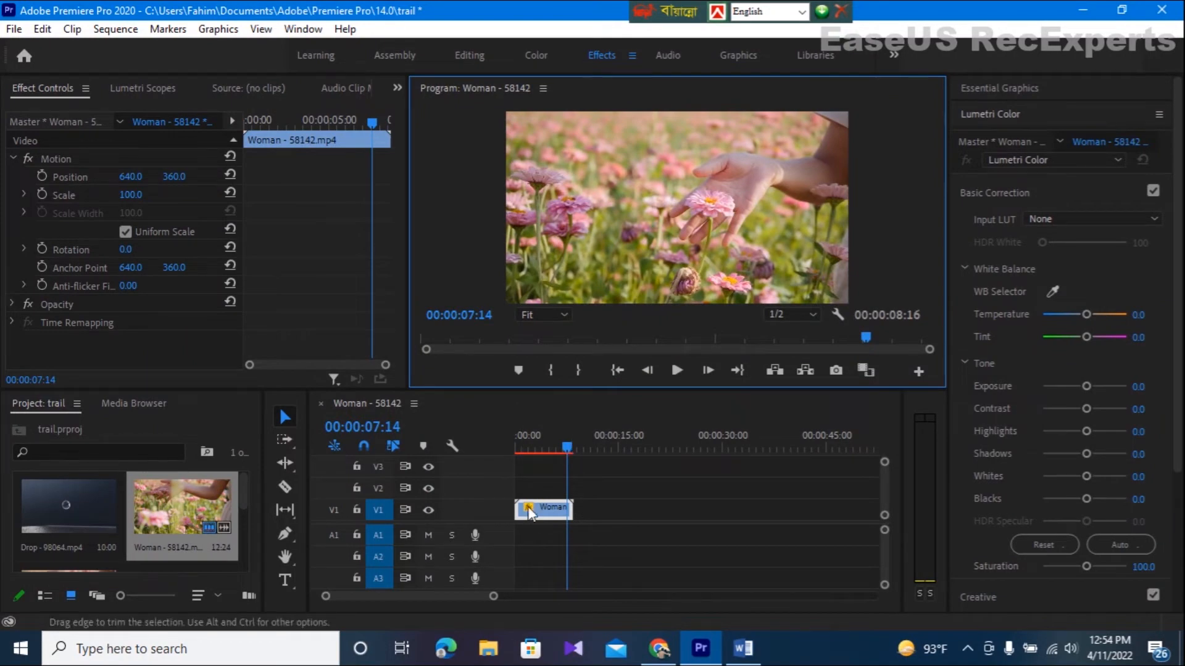
- Duplicate the sped-up clip further along V1 and ripple delete the gap between the two copies
left_click(547, 510)
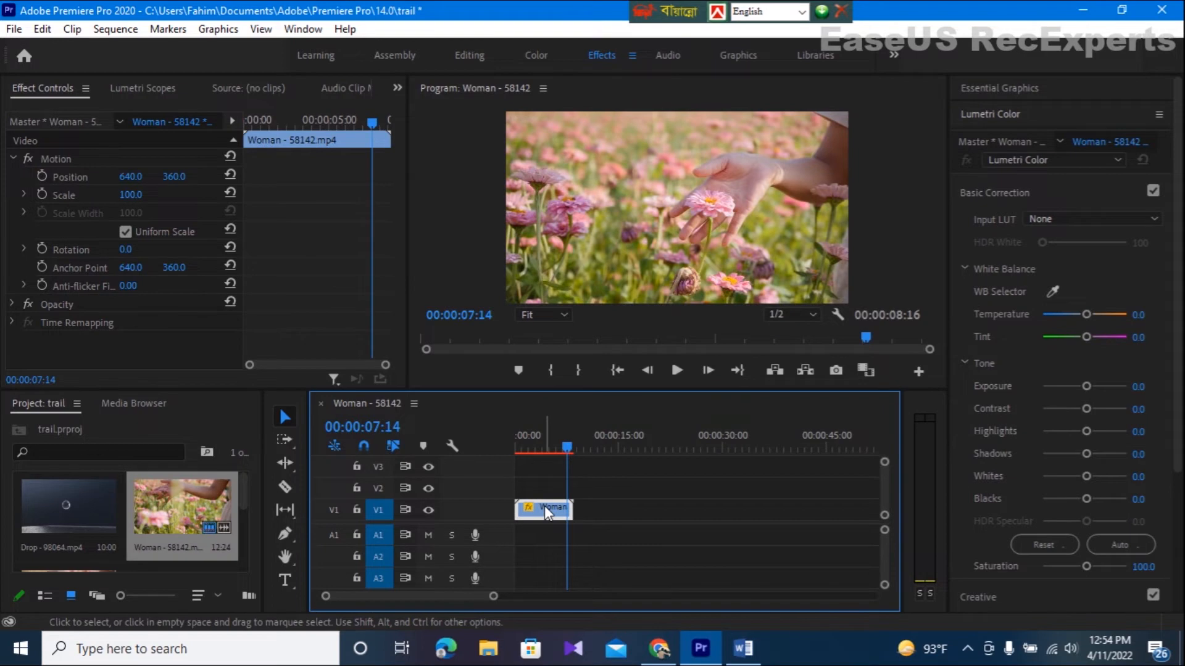
left_click_drag(545, 508, 642, 514)
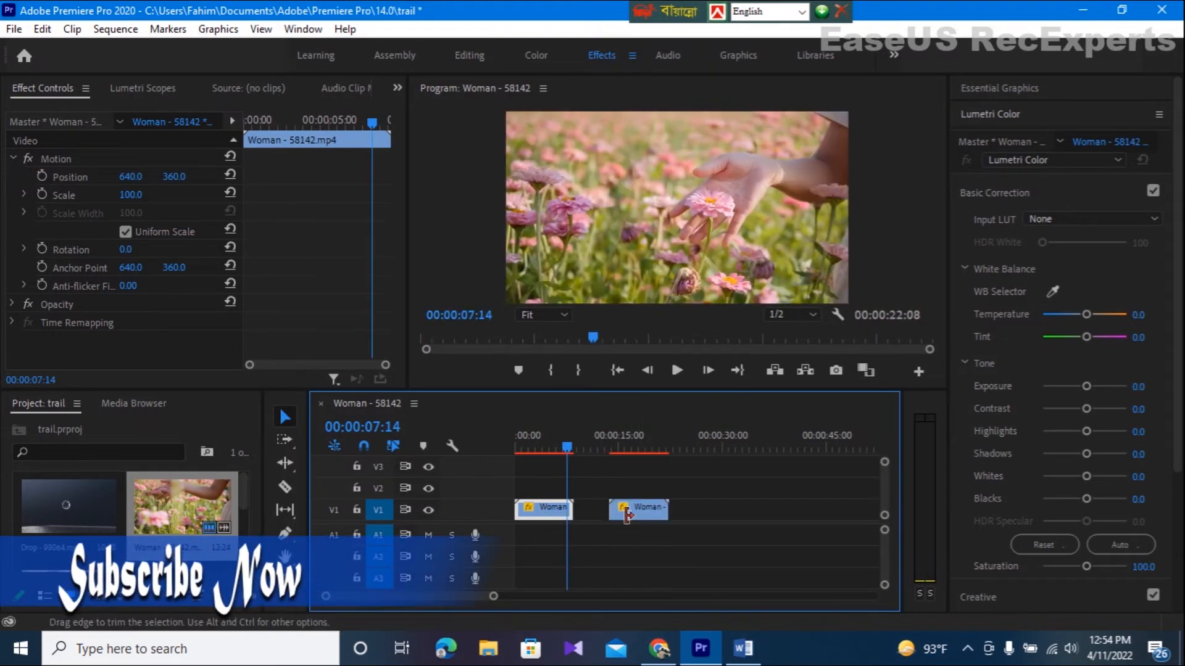
left_click(591, 509)
right_click(591, 509)
left_click(642, 524)
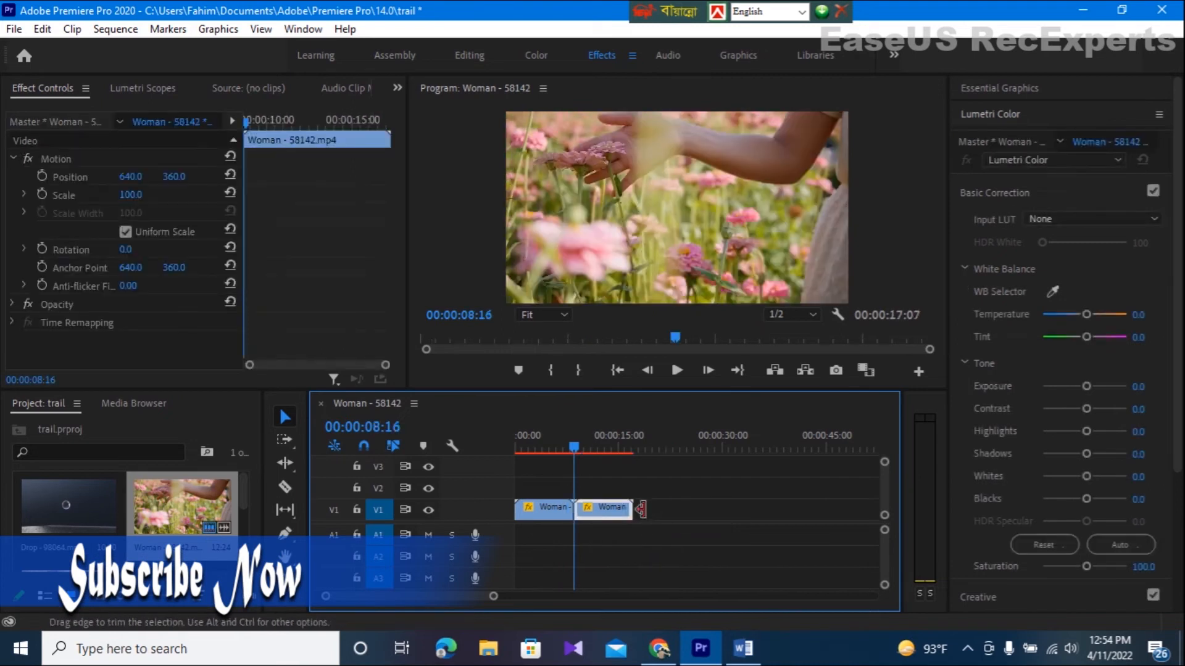
- Set the second clip's speed to 300% and turn on Reverse Speed, keeping Optical Flow interpolation
left_click_drag(579, 443, 555, 451)
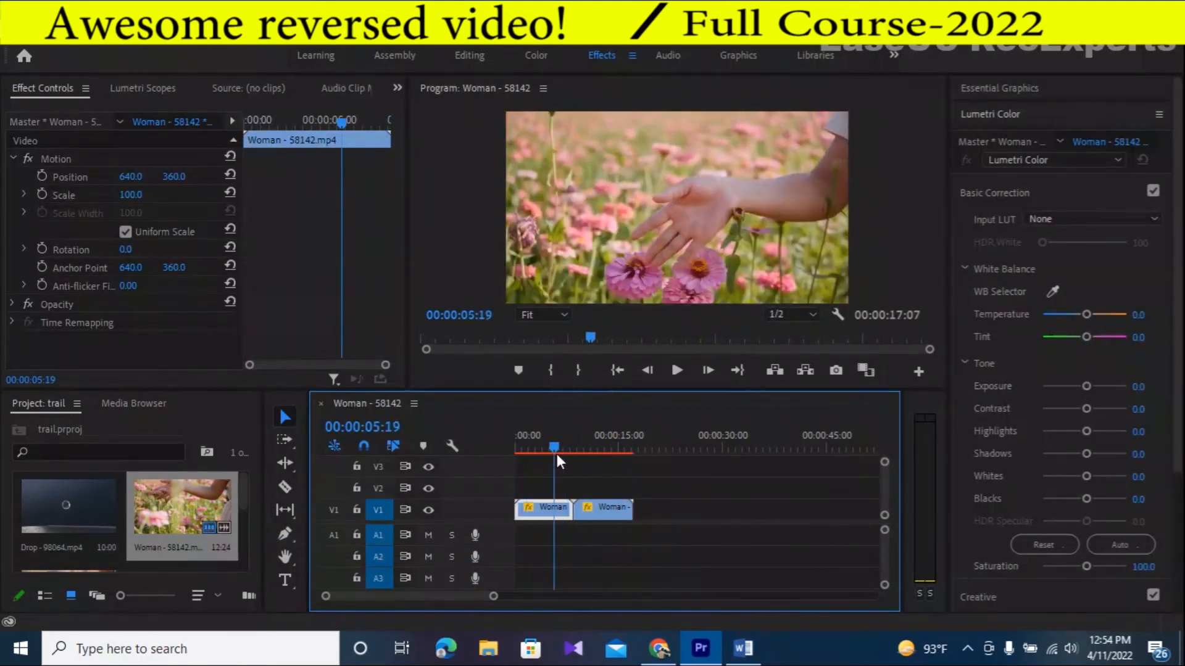
right_click(598, 512)
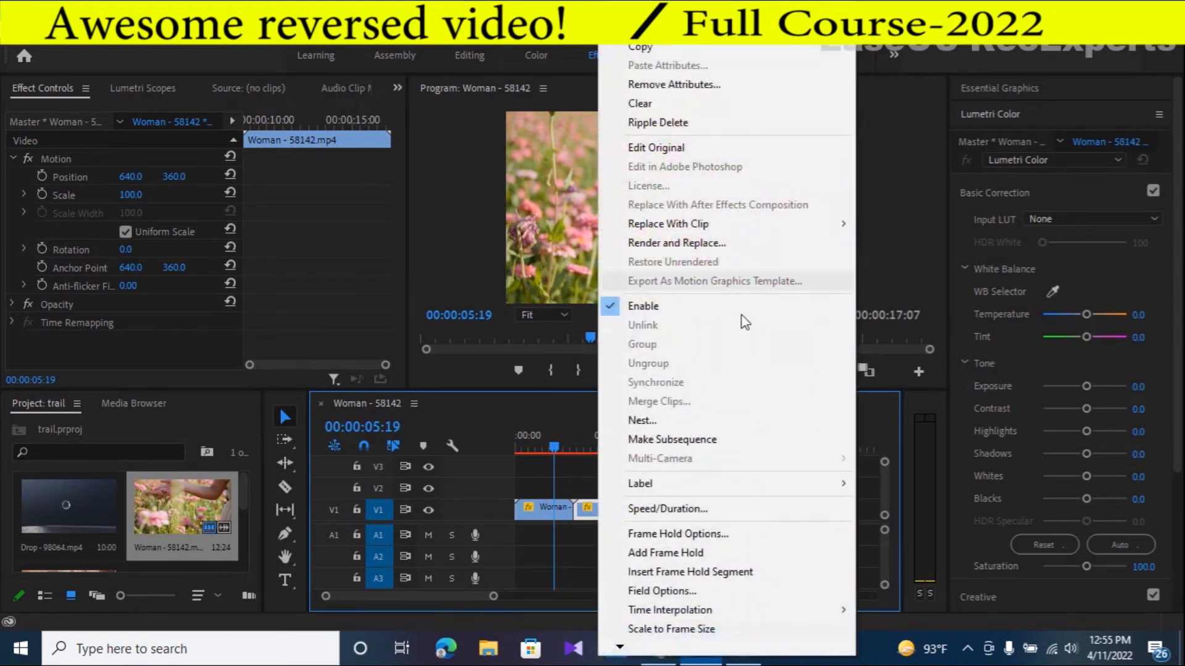
left_click(654, 515)
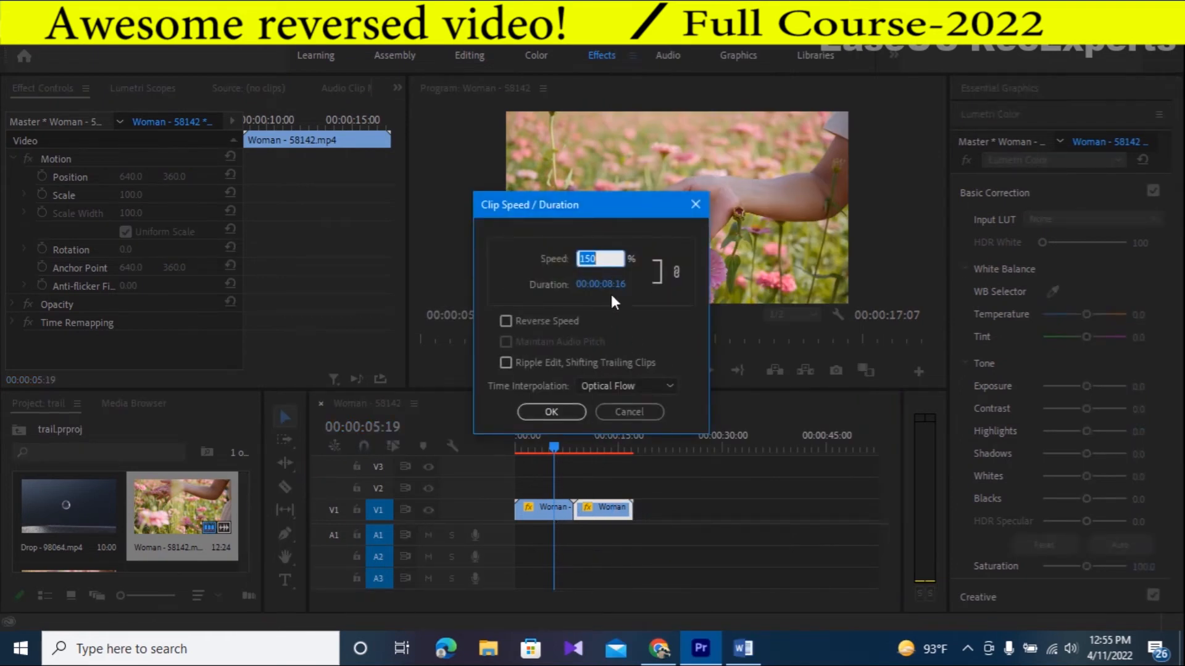
type("300")
left_click(506, 322)
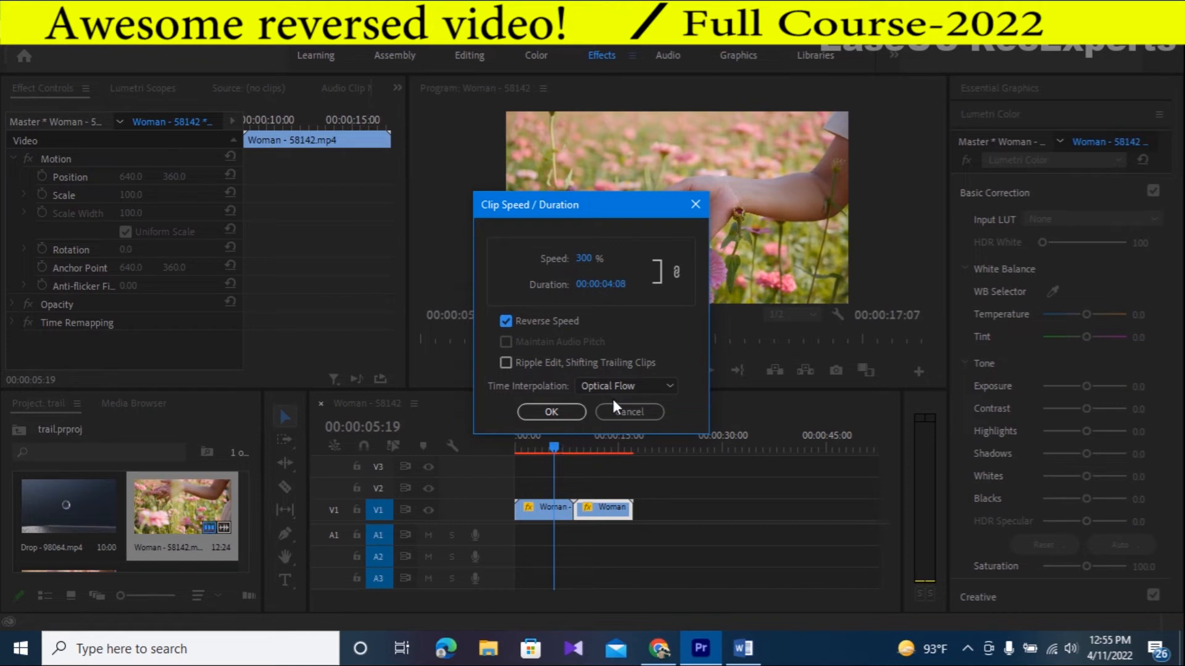
left_click(541, 412)
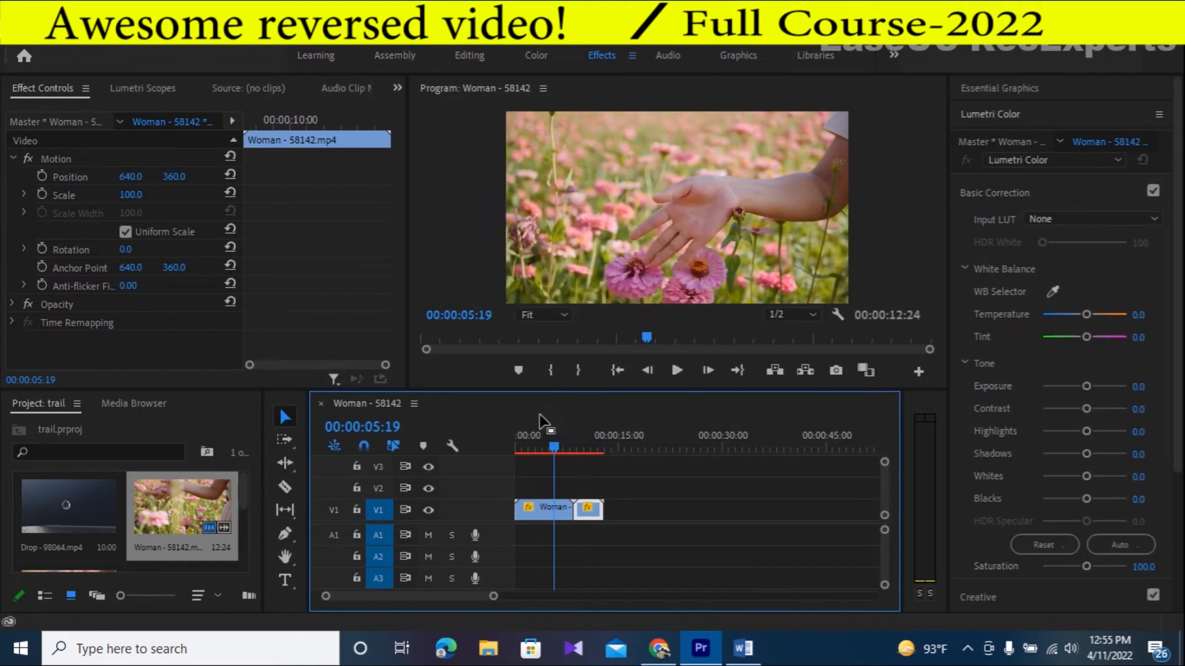
- Return the playhead to the sequence start and place the price-of-free audio file at the beginning of track A1
left_click_drag(555, 444, 512, 447)
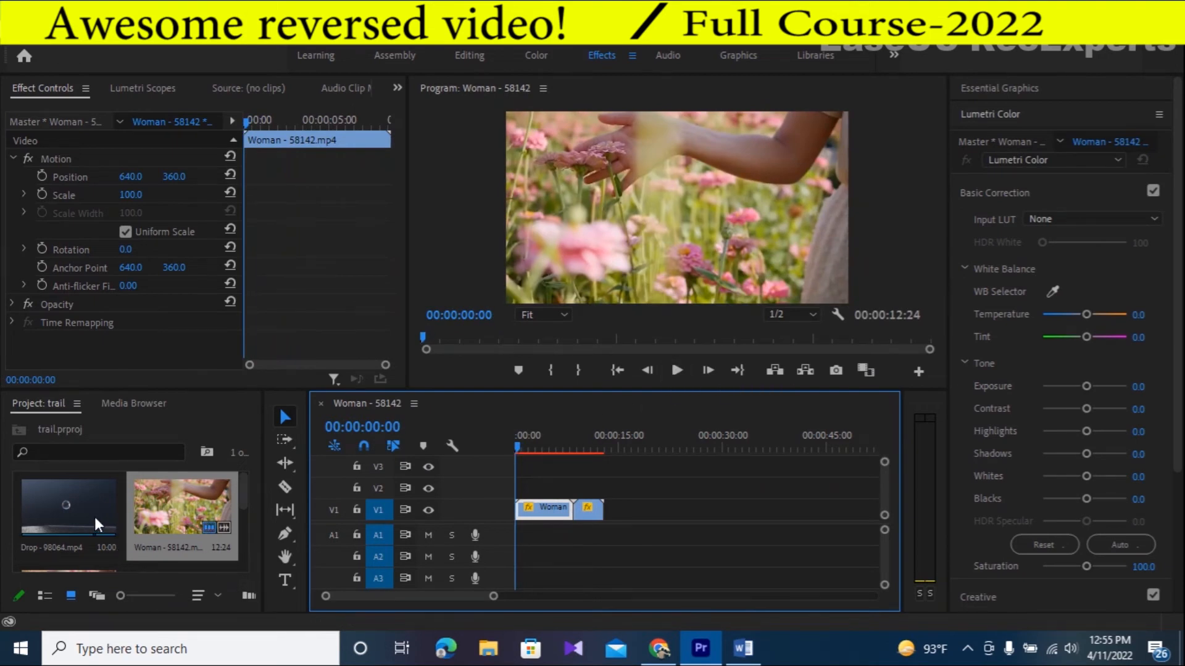
scroll(105, 518, "down", 2)
scroll(118, 524, "down", 2)
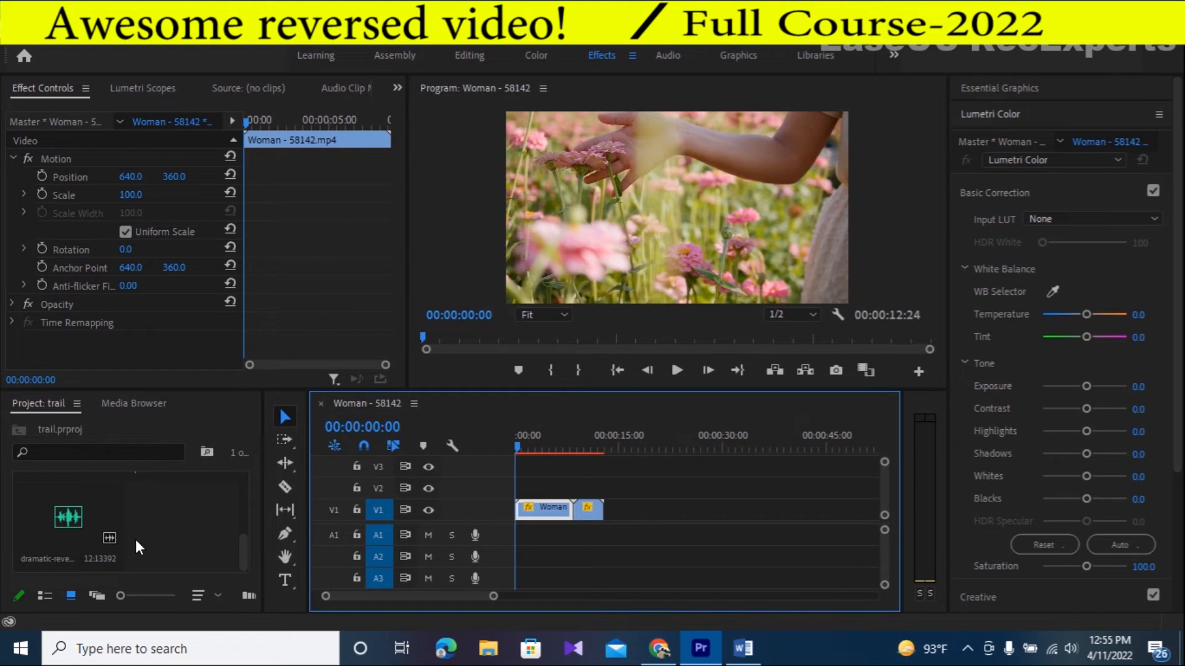
scroll(137, 542, "up", 2)
left_click_drag(143, 543, 510, 546)
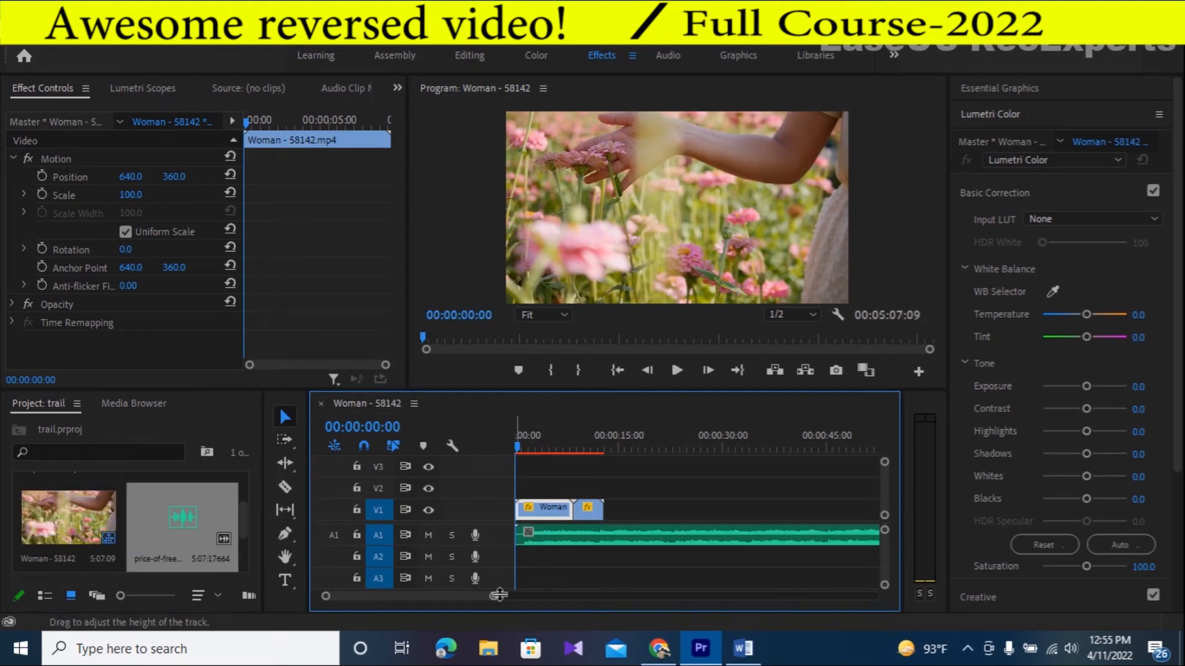
- Trim 00:00:01:07 off the start of the music on A1 and ripple delete the resulting gap
left_click_drag(493, 597, 431, 597)
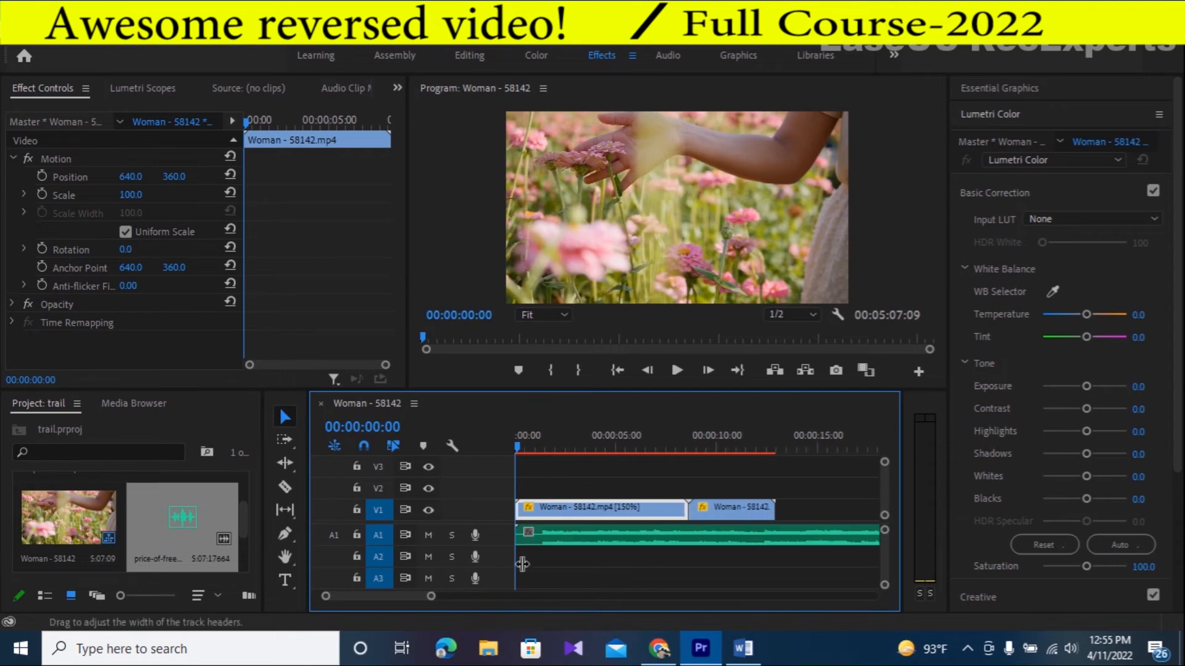
left_click_drag(551, 548, 575, 549)
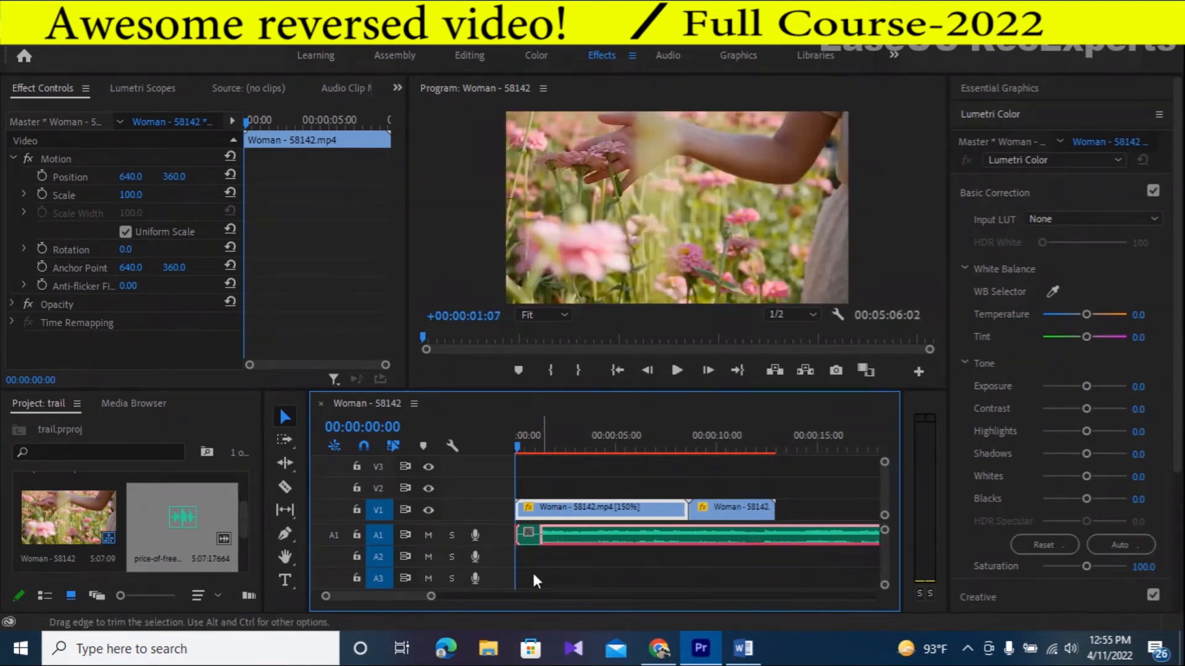
left_click(525, 538)
right_click(525, 538)
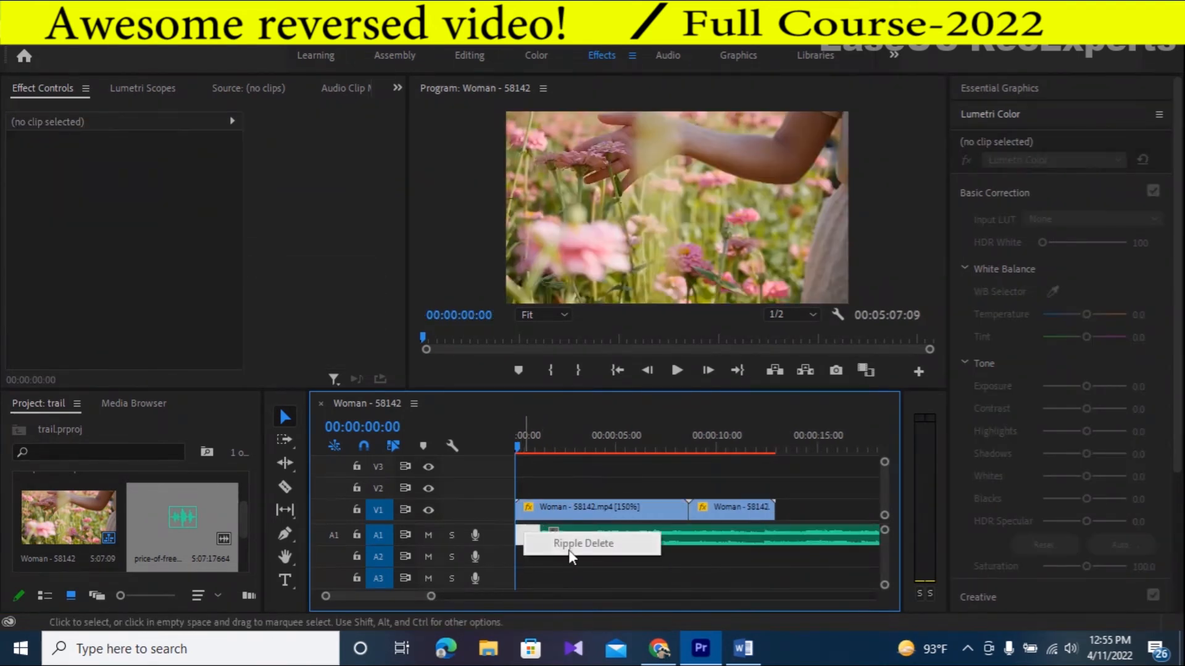
left_click(624, 564)
left_click_drag(605, 538, 580, 539)
left_click(568, 574)
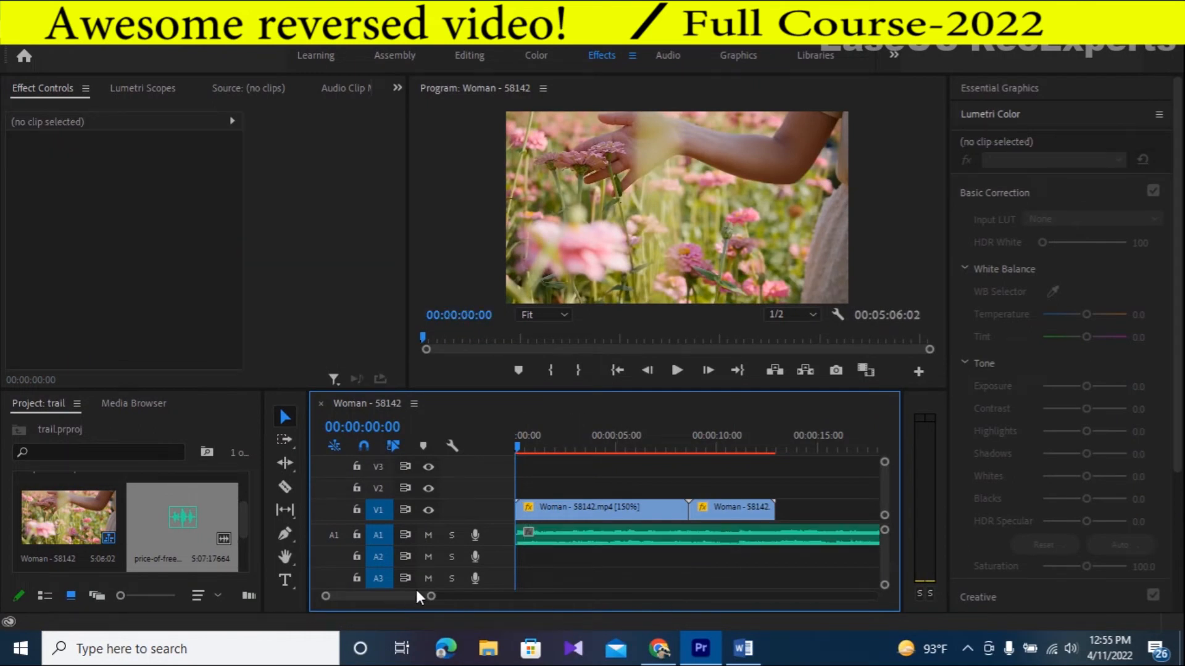
- Split the A1 music with the Razor tool at the end of the second video clip and delete the excess
left_click(284, 487)
left_click(782, 540)
left_click(284, 417)
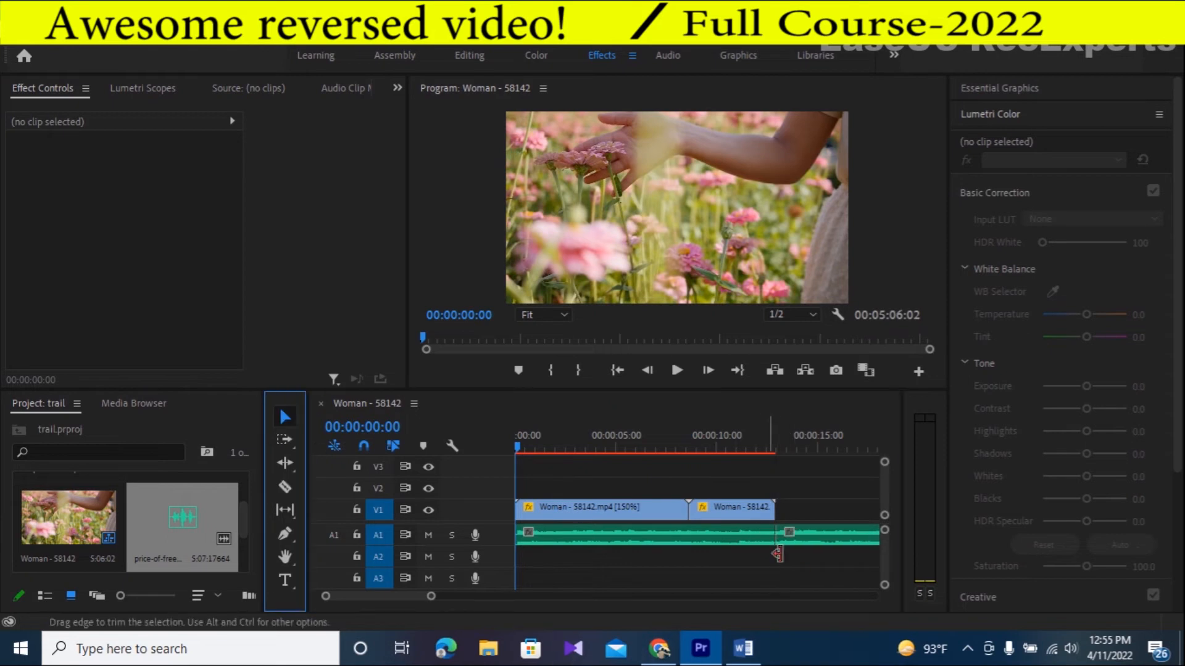
left_click(809, 539)
key("Delete")
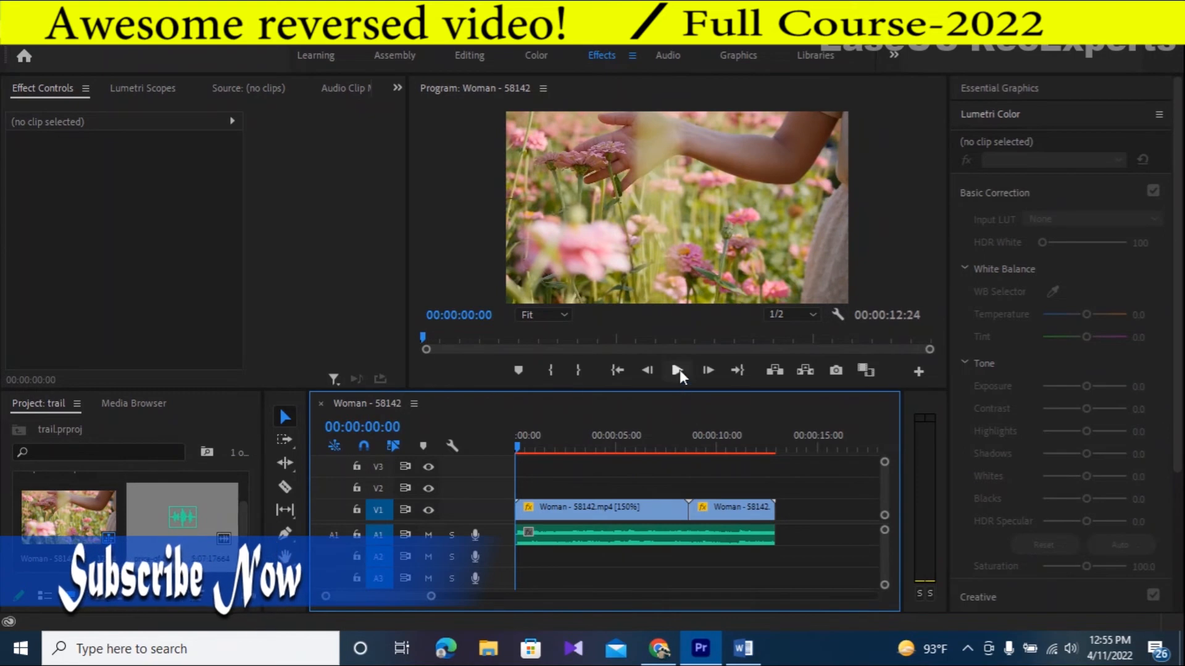
- Widen the Program monitor and play the edited sequence from its start
left_click_drag(948, 244, 1120, 244)
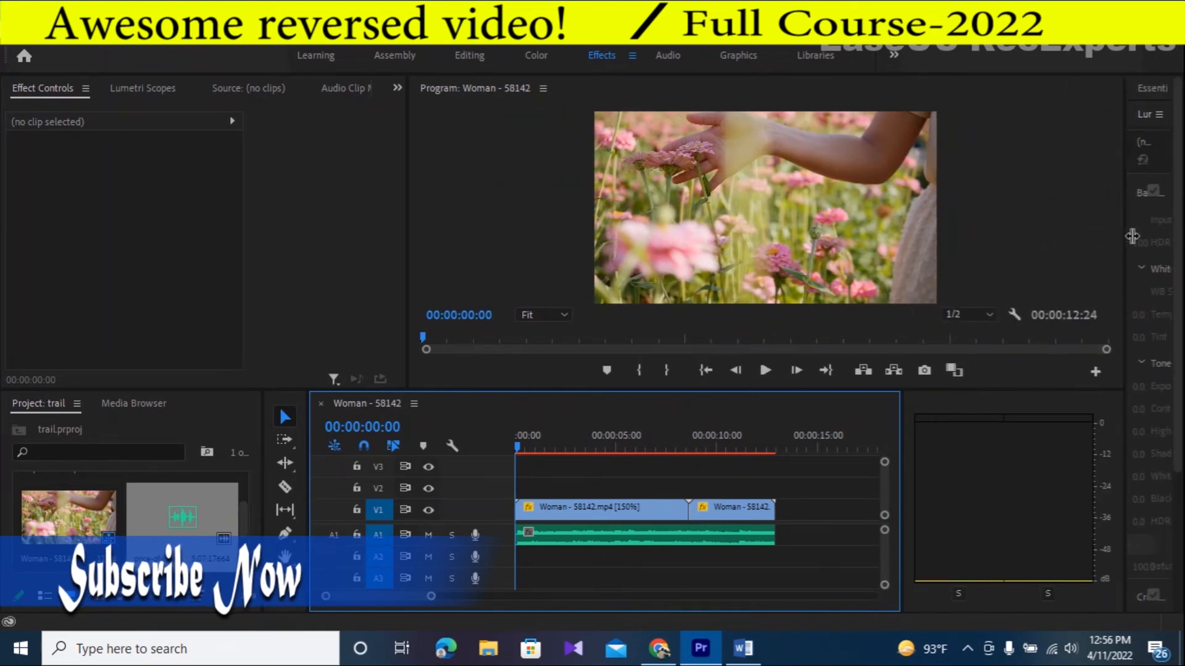
left_click(763, 371)
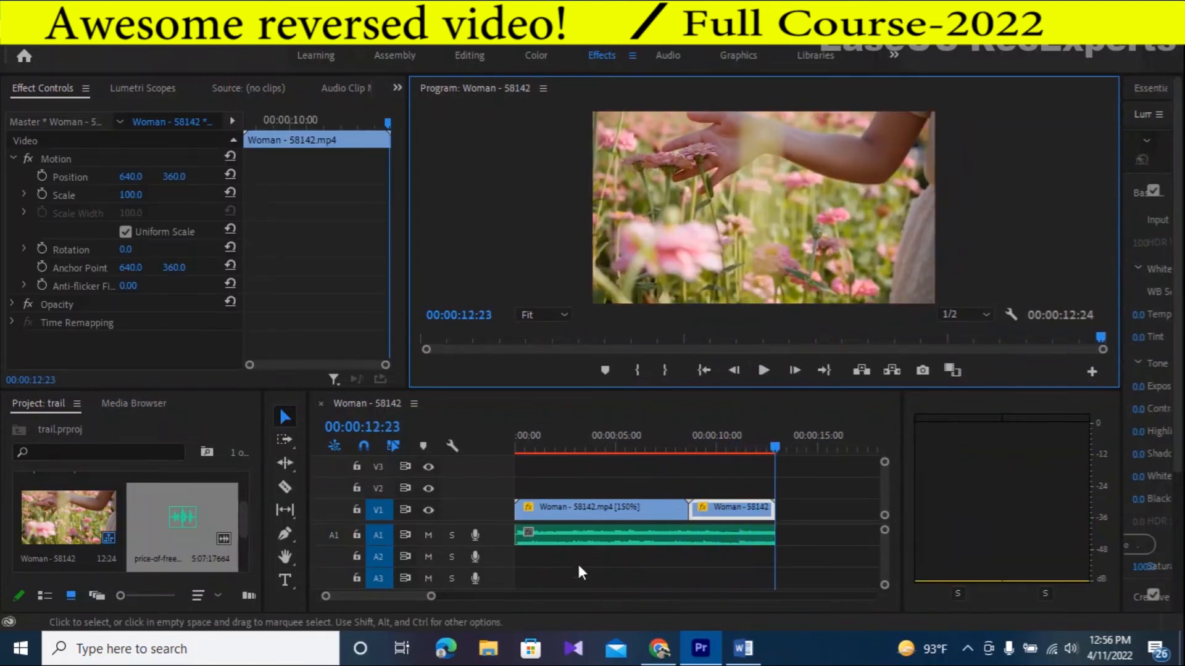
- Place the Drop - 98064.mp4 clip on V1 after the two Woman clips, leaving a short gap before it
left_click_drag(431, 596, 468, 596)
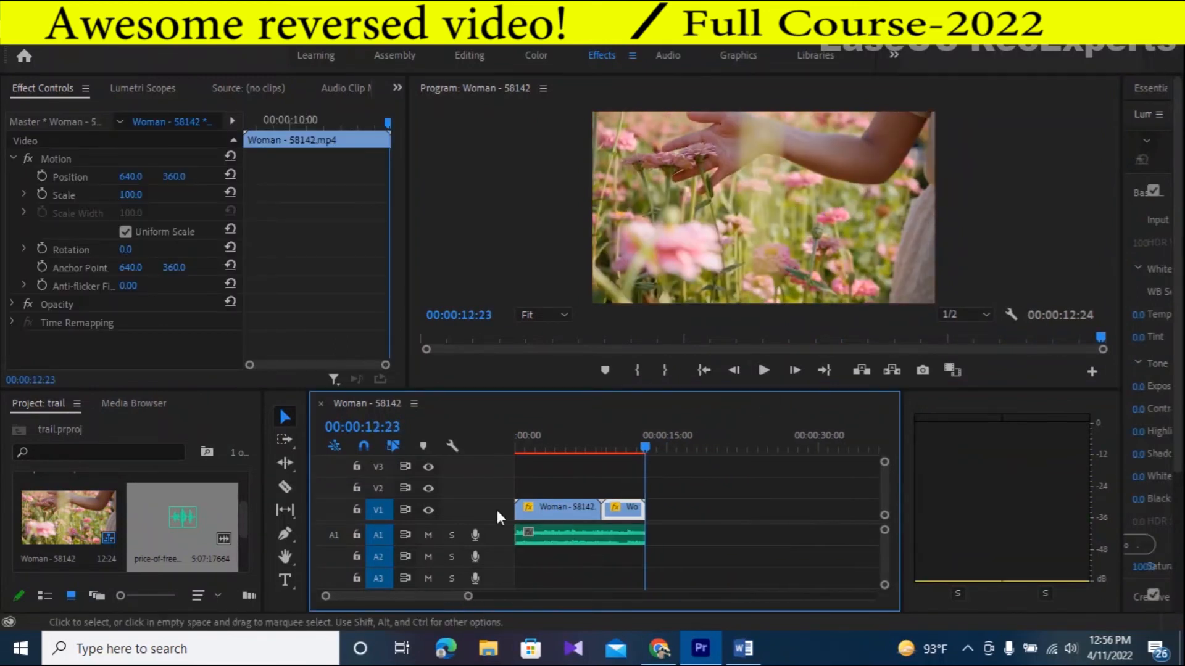
scroll(25, 529, "up", 1)
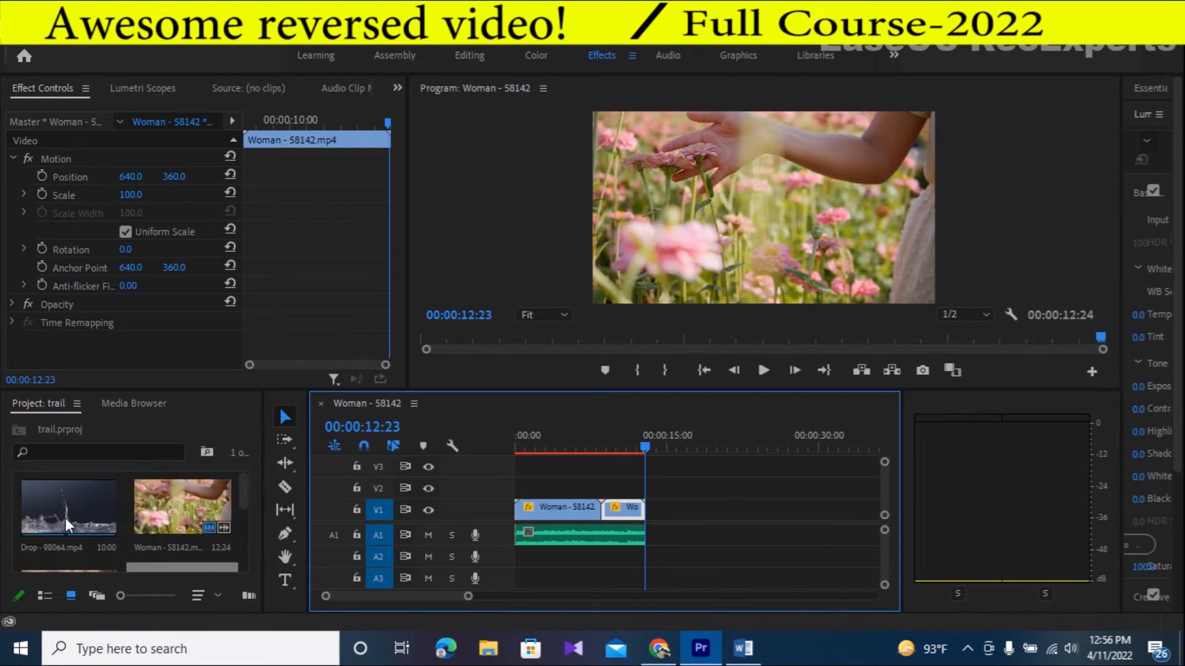
left_click_drag(46, 513, 678, 529)
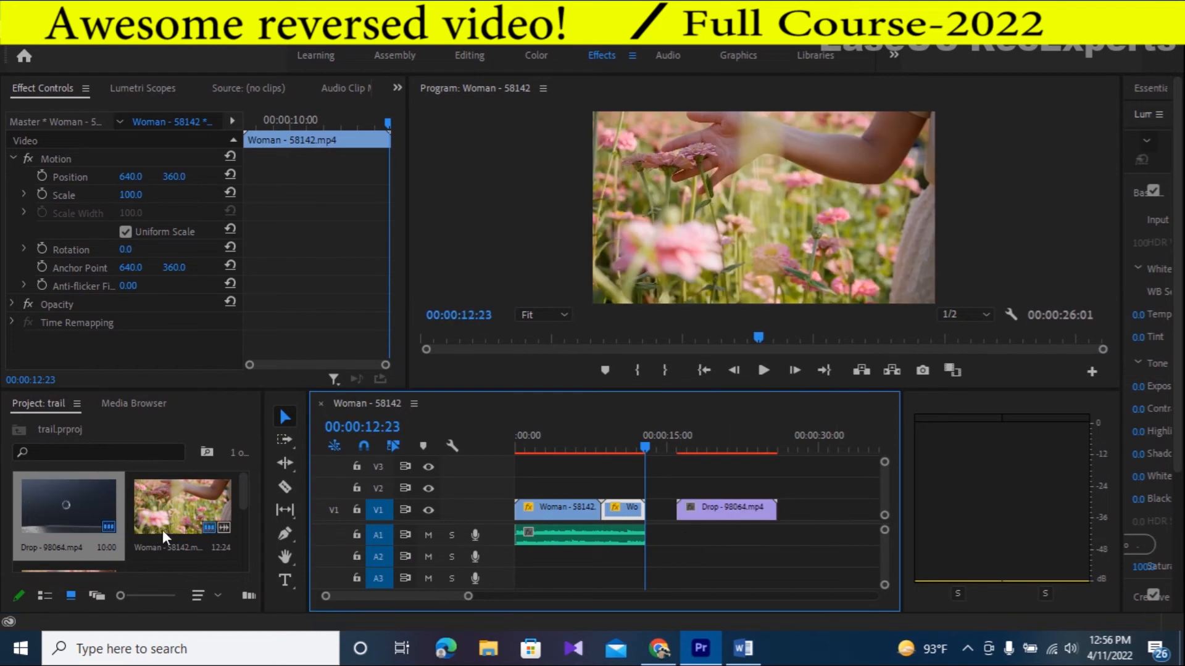
- Set the Drop clip's speed to 150% with Optical Flow time interpolation
left_click(698, 509)
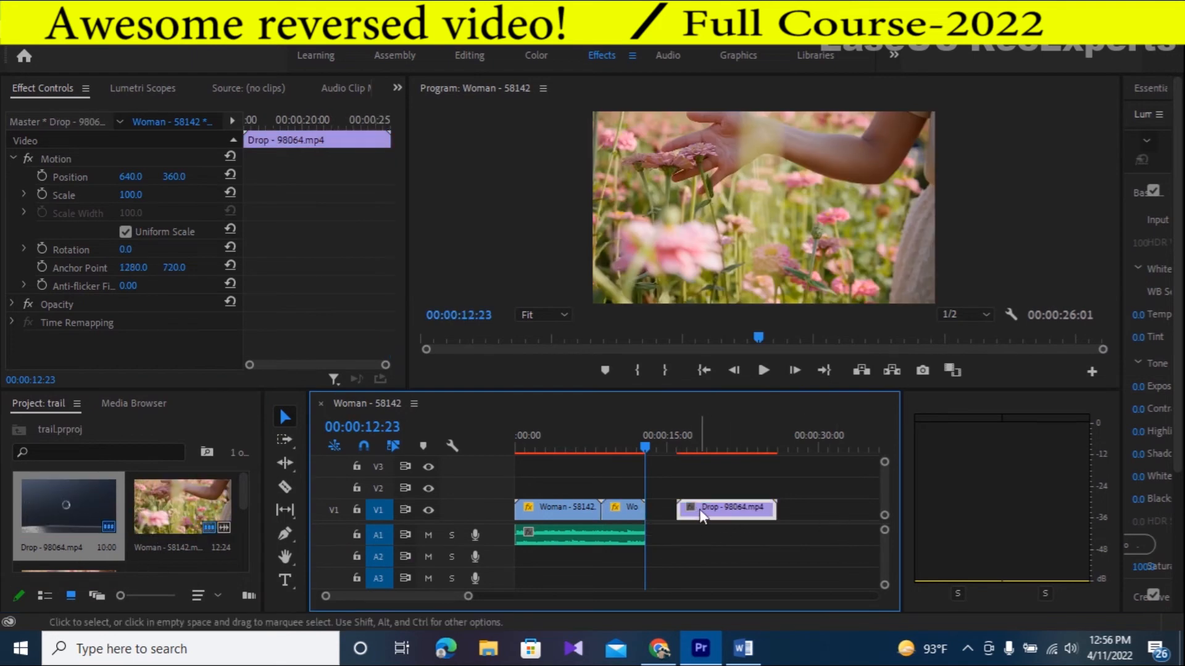
left_click(711, 449)
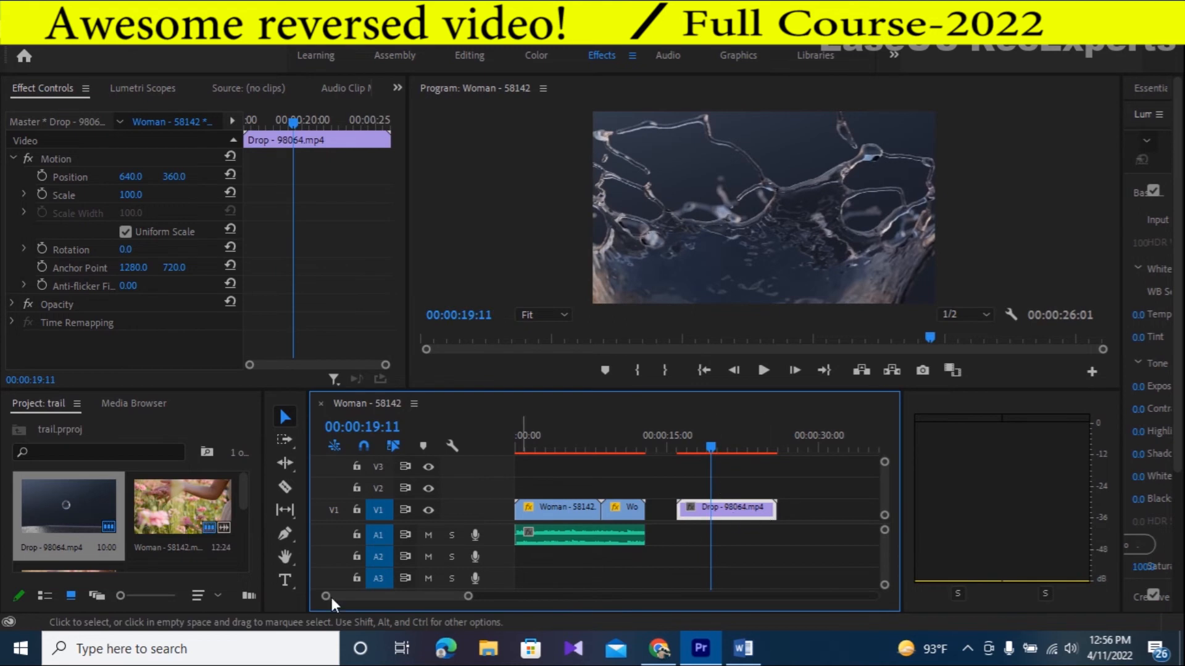
right_click(738, 514)
left_click(782, 509)
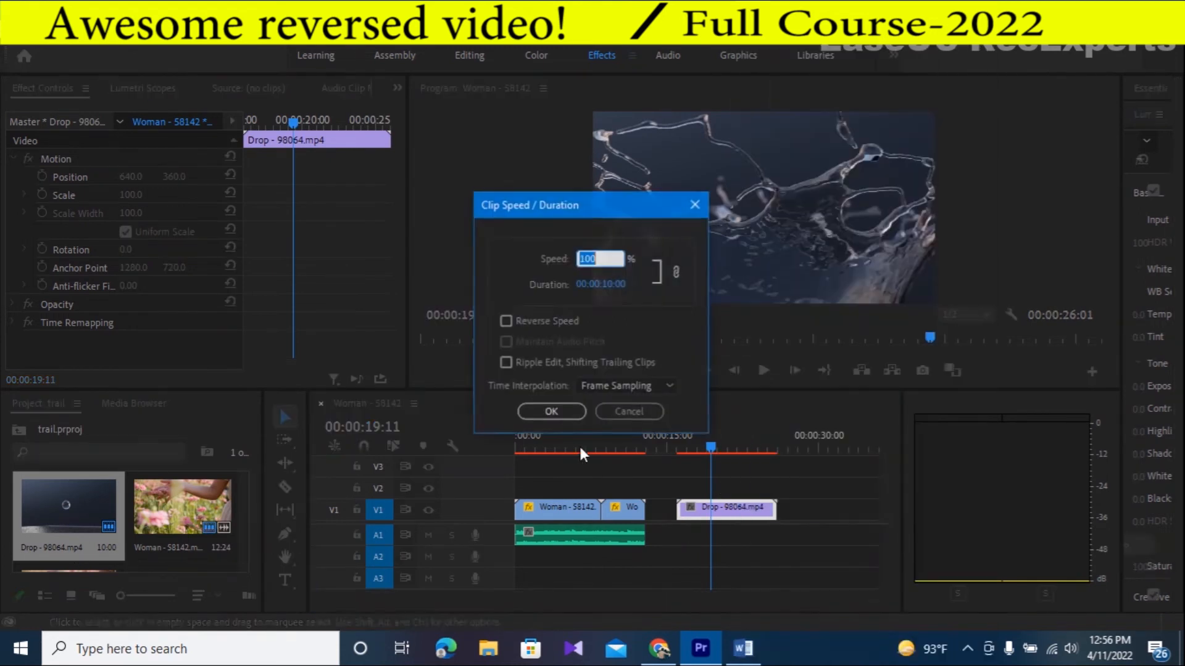
type("150")
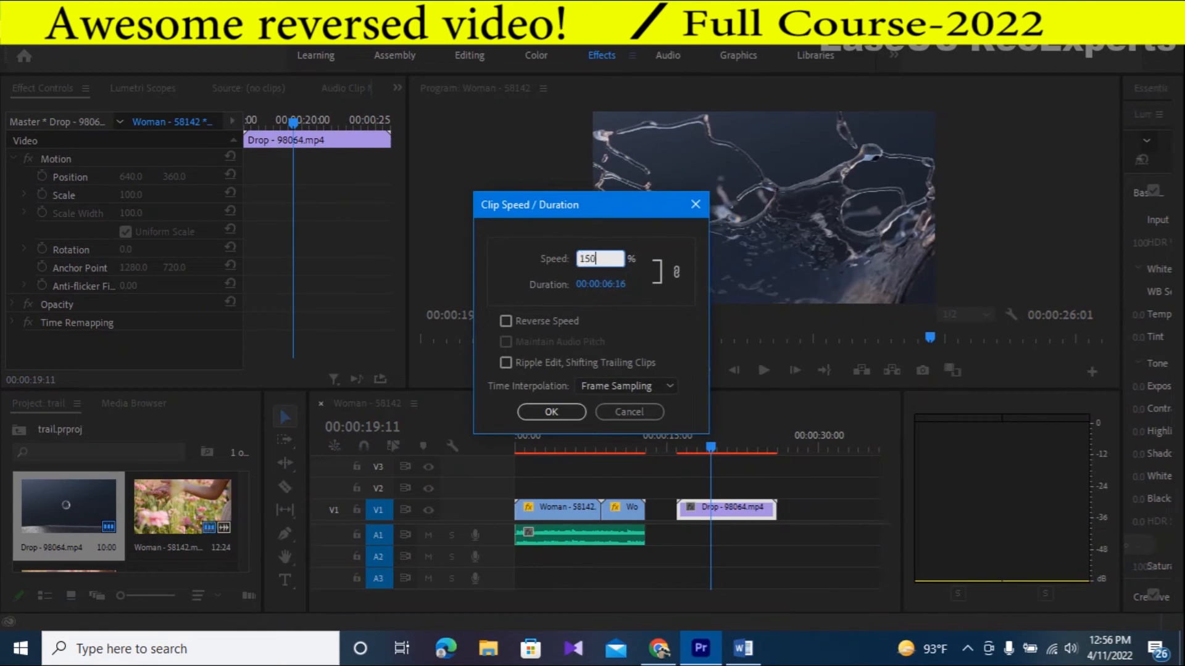
left_click(666, 384)
left_click(628, 443)
left_click(558, 419)
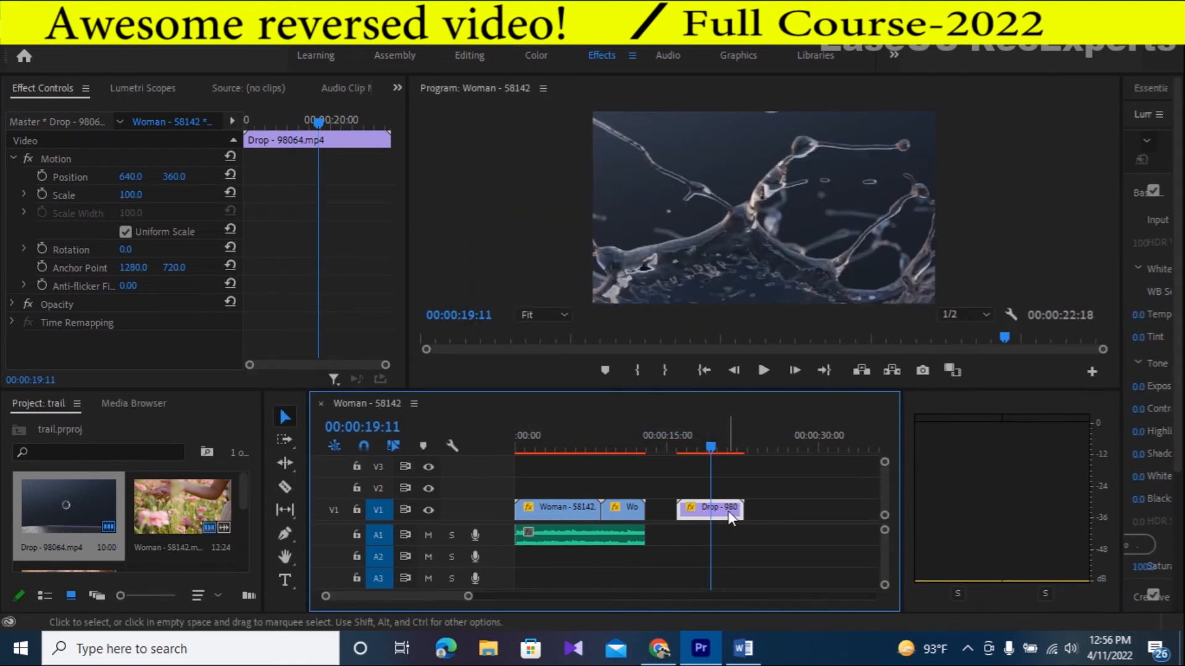
- Duplicate the Drop clip directly after itself on V1, and set the copy's speed to 300% with Reverse Speed on
left_click_drag(727, 511, 770, 509)
left_click(773, 446)
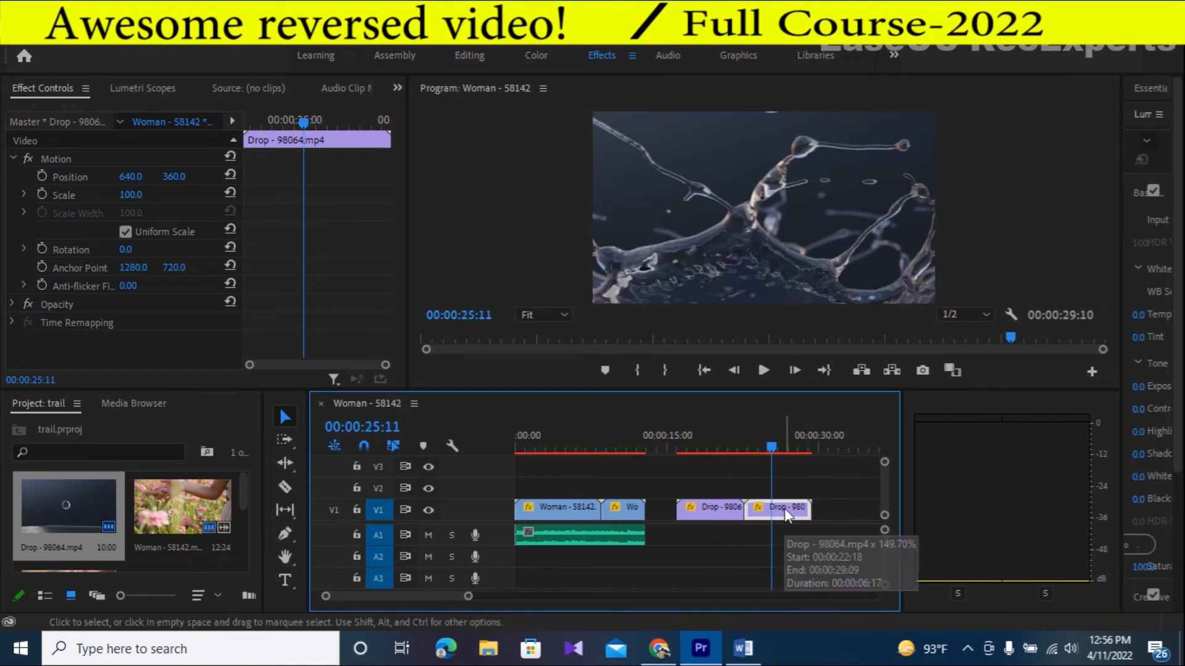
right_click(782, 507)
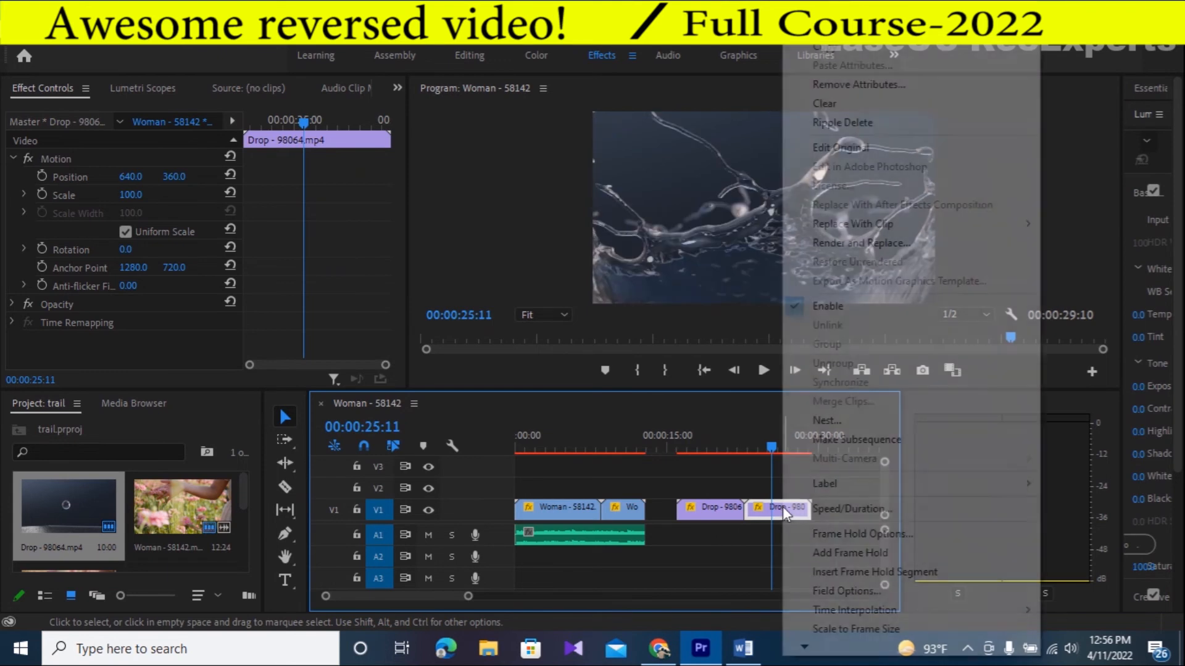
left_click(852, 509)
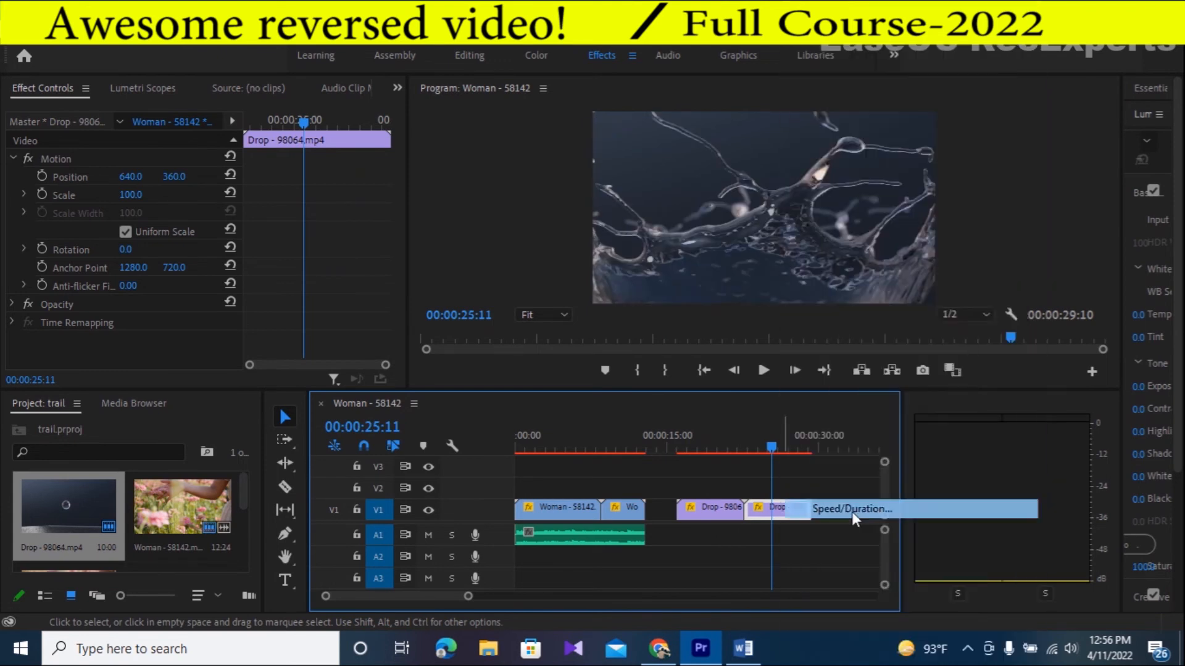
type("300")
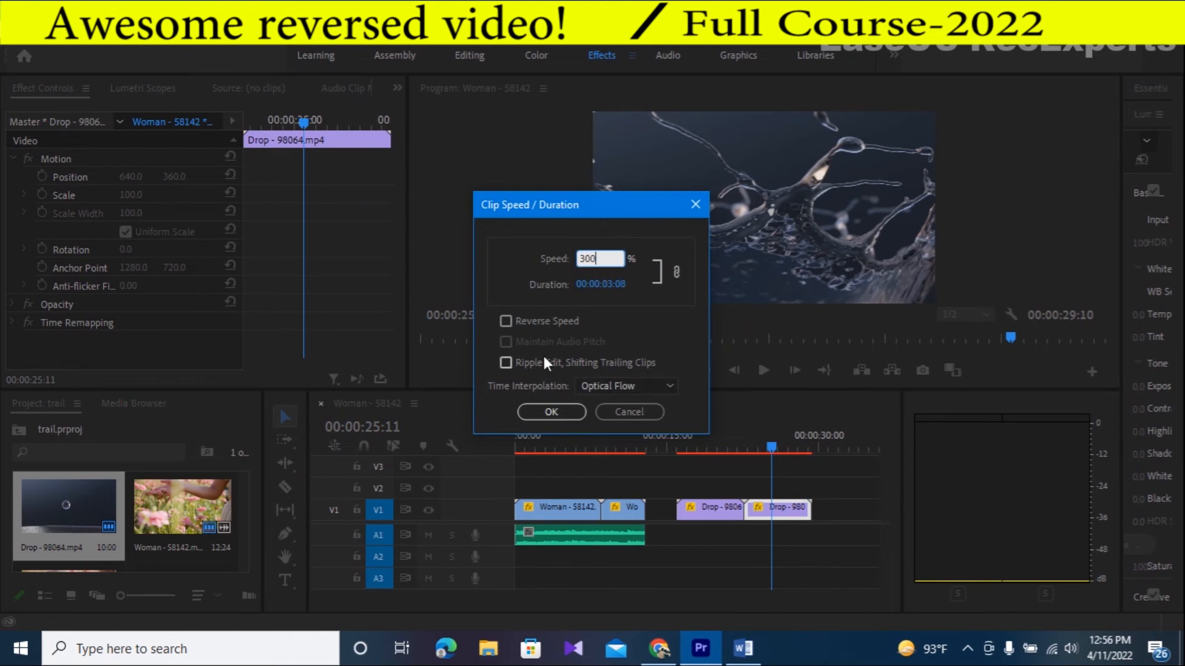
left_click(500, 322)
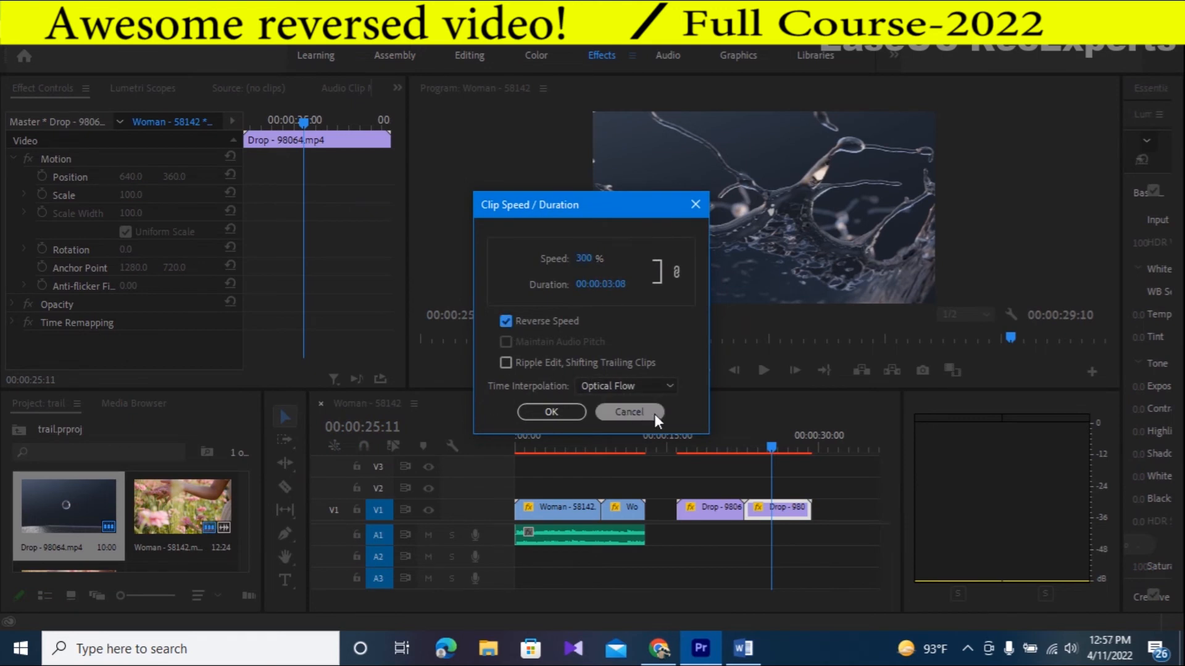
left_click(556, 414)
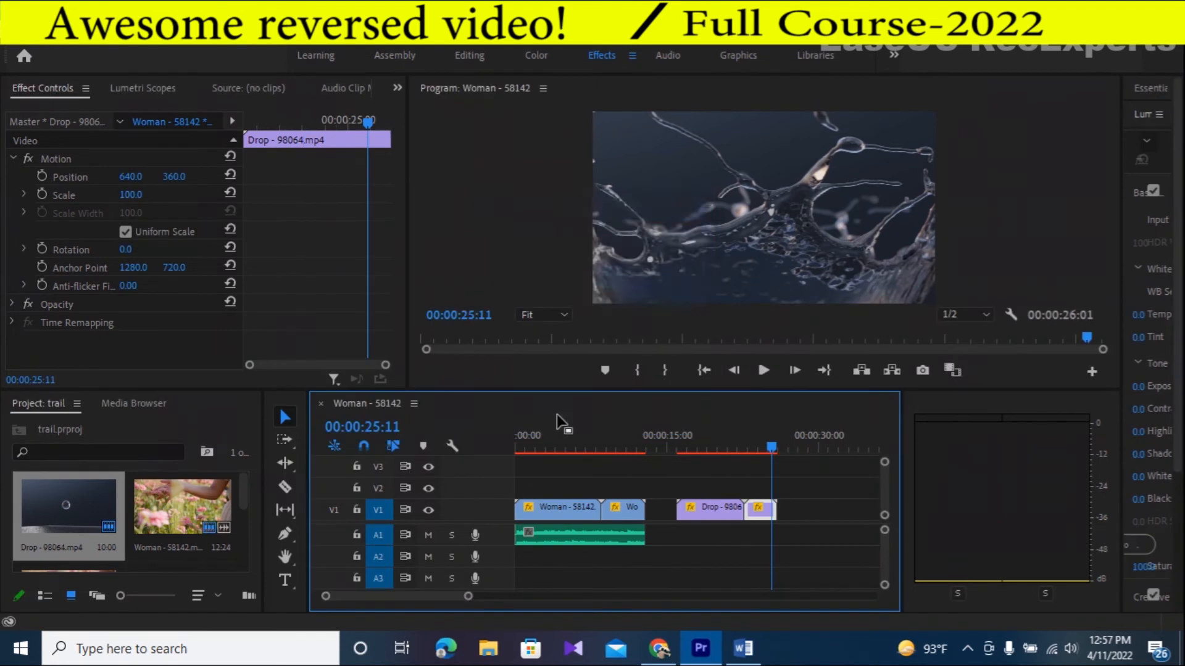
- Place the dramatic audio file on A1 beneath the two Drop clips and trim its end to the end of the second one
scroll(142, 528, "down", 2)
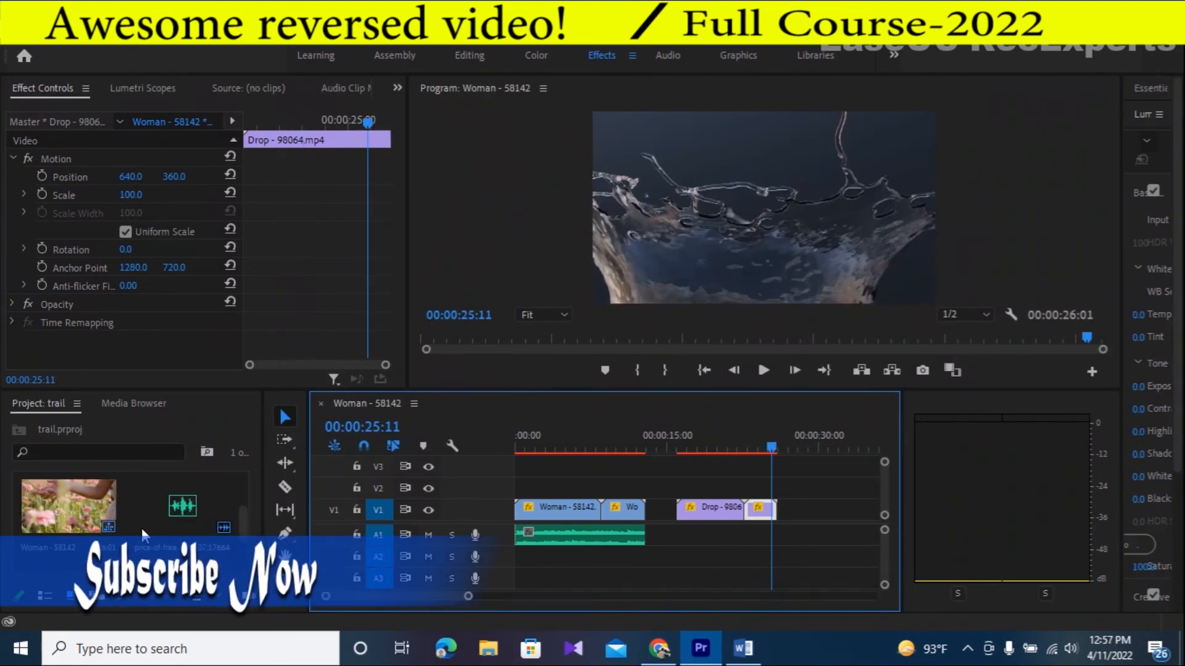
left_click_drag(66, 550, 679, 538)
left_click_drag(771, 455, 736, 450)
left_click_drag(800, 535, 776, 538)
- Play the first Drop clip from its start with the music to preview it
left_click_drag(733, 448, 674, 448)
left_click(763, 370)
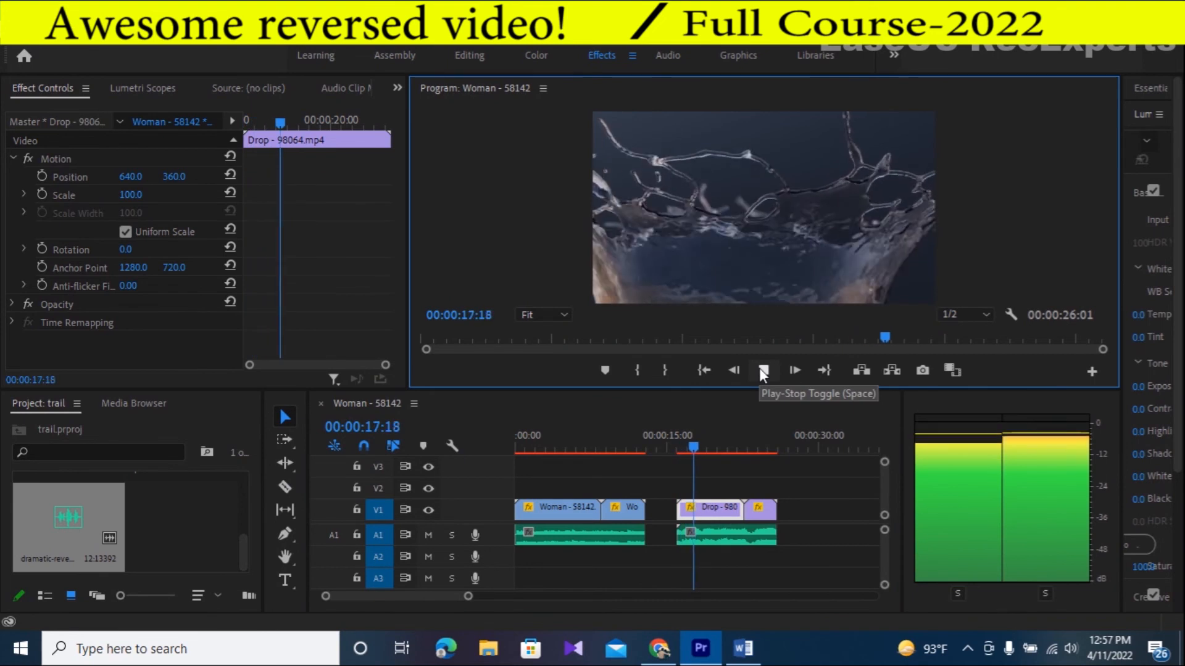
left_click(763, 370)
- Scale the first Drop clip down to about 50.7 to fit the frame in the Program monitor
left_click(755, 227)
left_click_drag(425, 210, 607, 248)
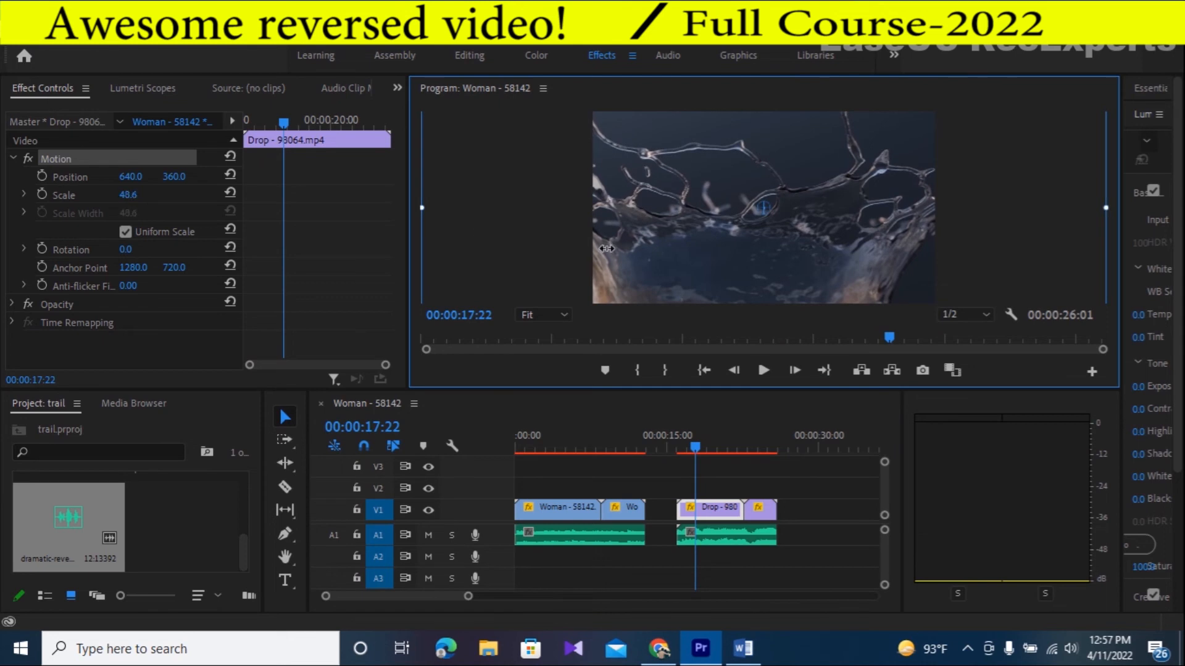
left_click_drag(422, 210, 422, 208)
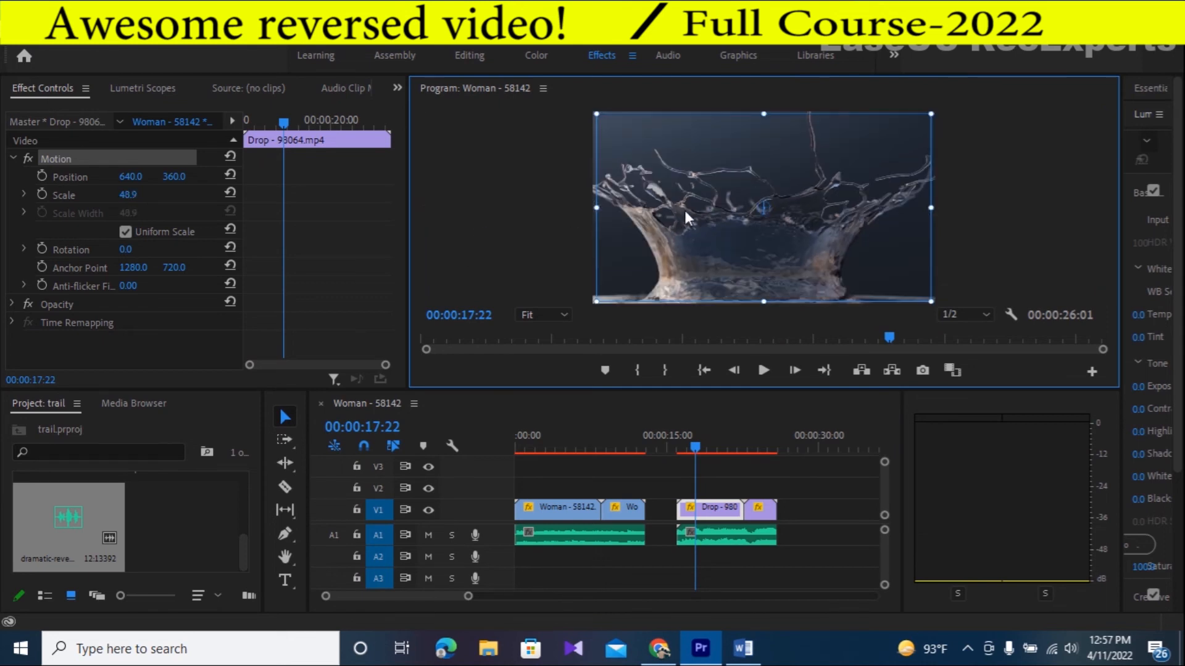
left_click_drag(603, 123, 590, 121)
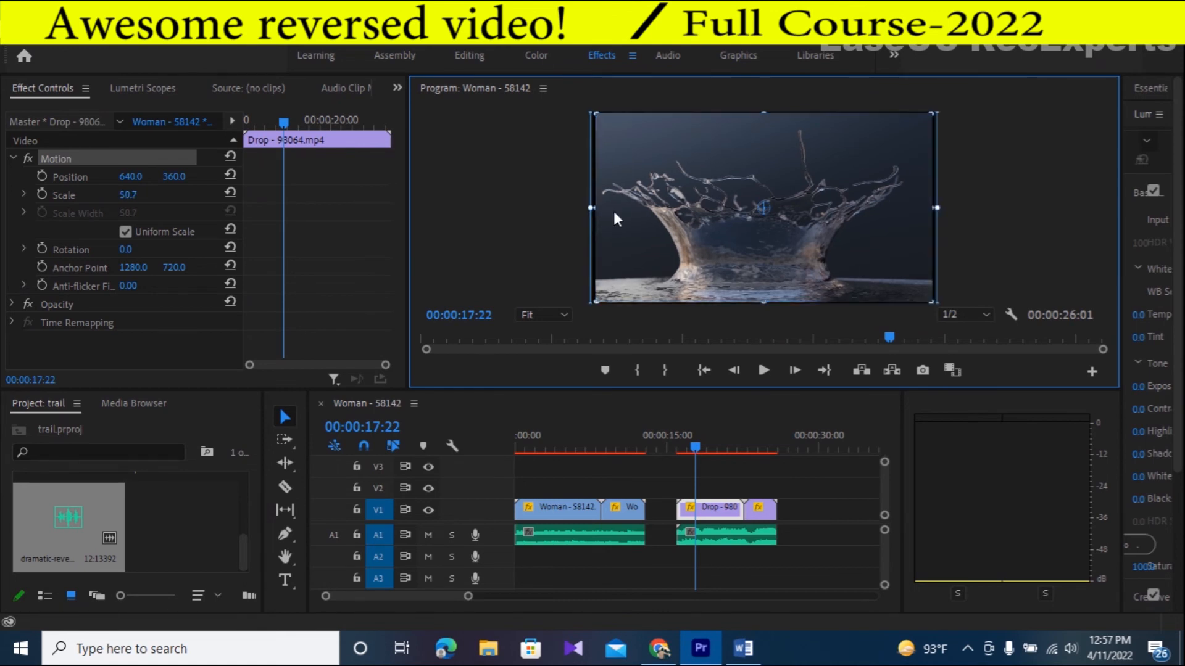
left_click(1000, 211)
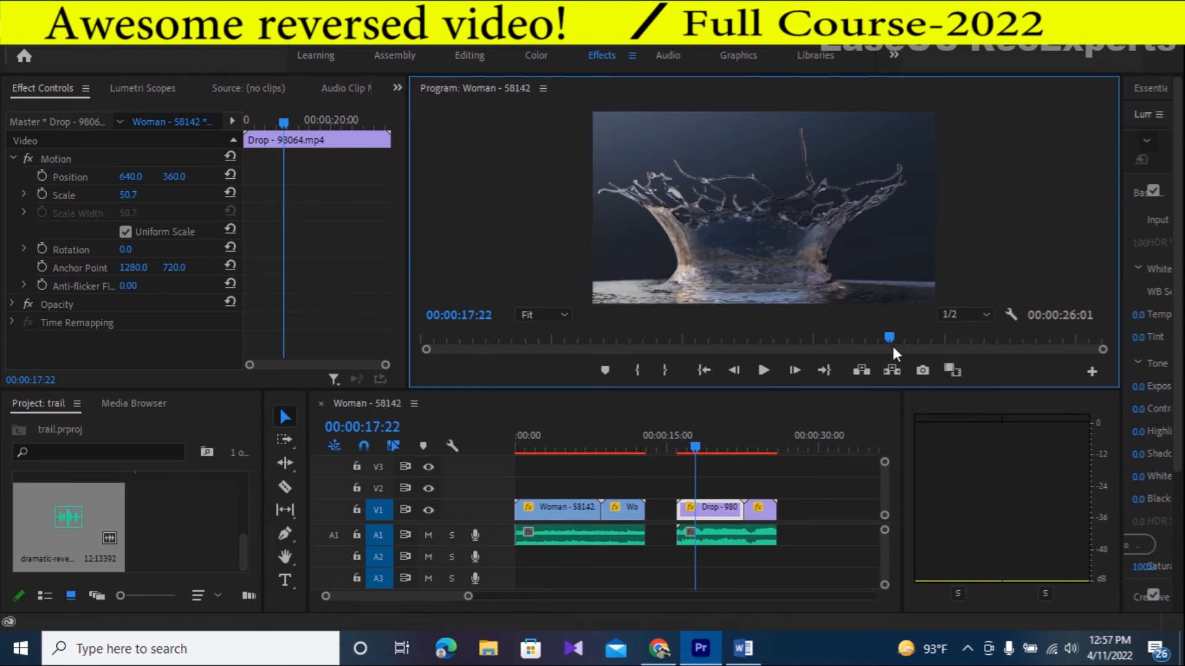
- Scale the reversed Drop clip down to about 53.4 so that it fits the frame
left_click(761, 513)
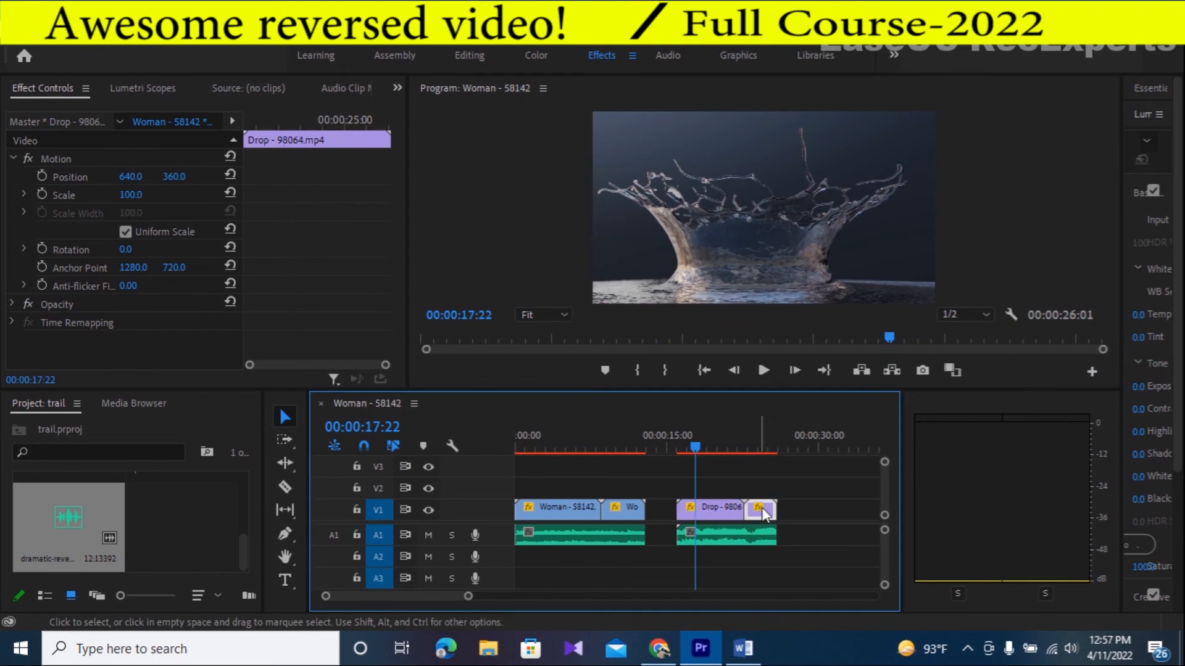
left_click(759, 449)
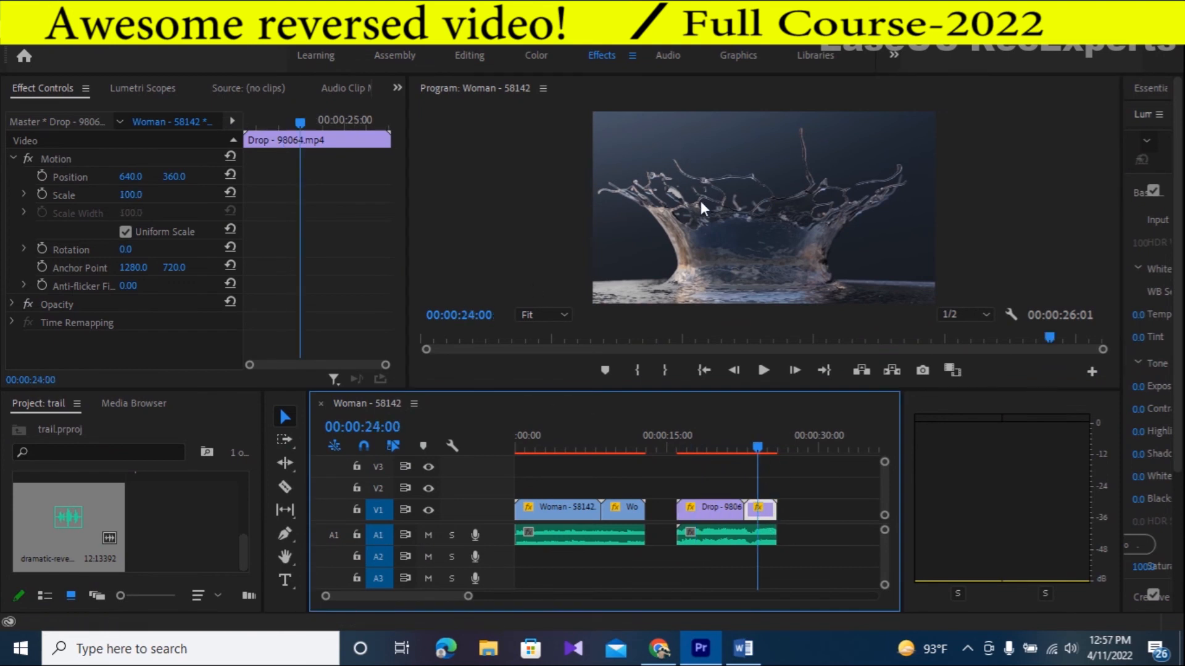
left_click(701, 218)
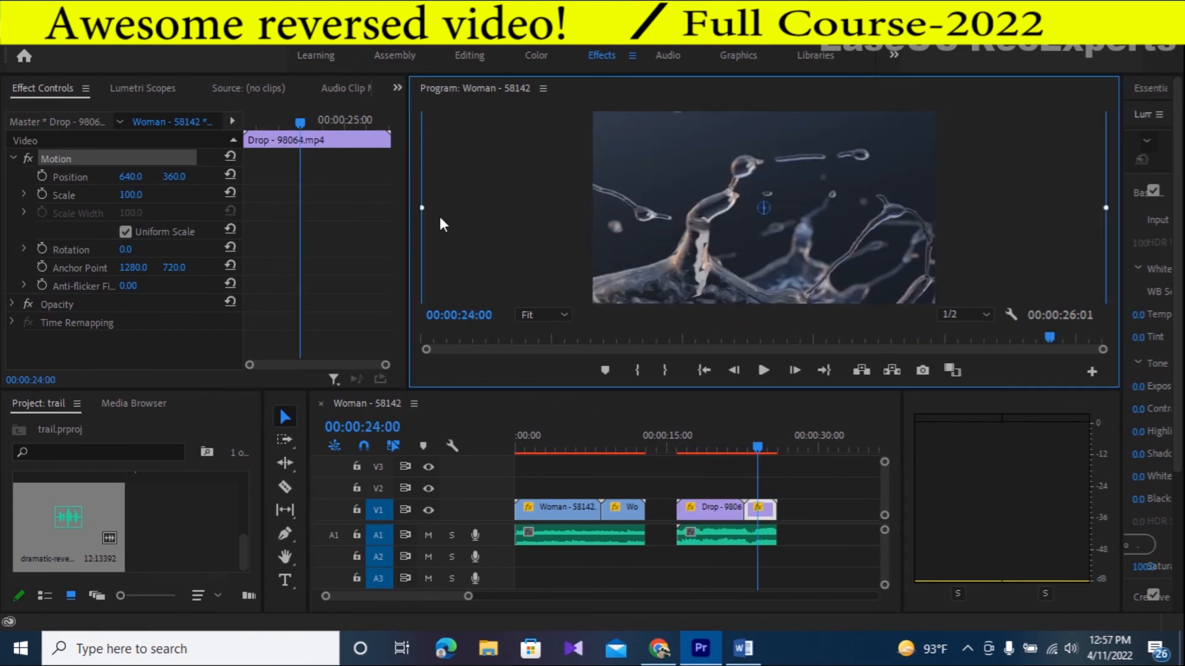
mouse_move(430, 221)
left_mouse_down()
mouse_move(601, 218)
mouse_move(592, 214)
left_mouse_up()
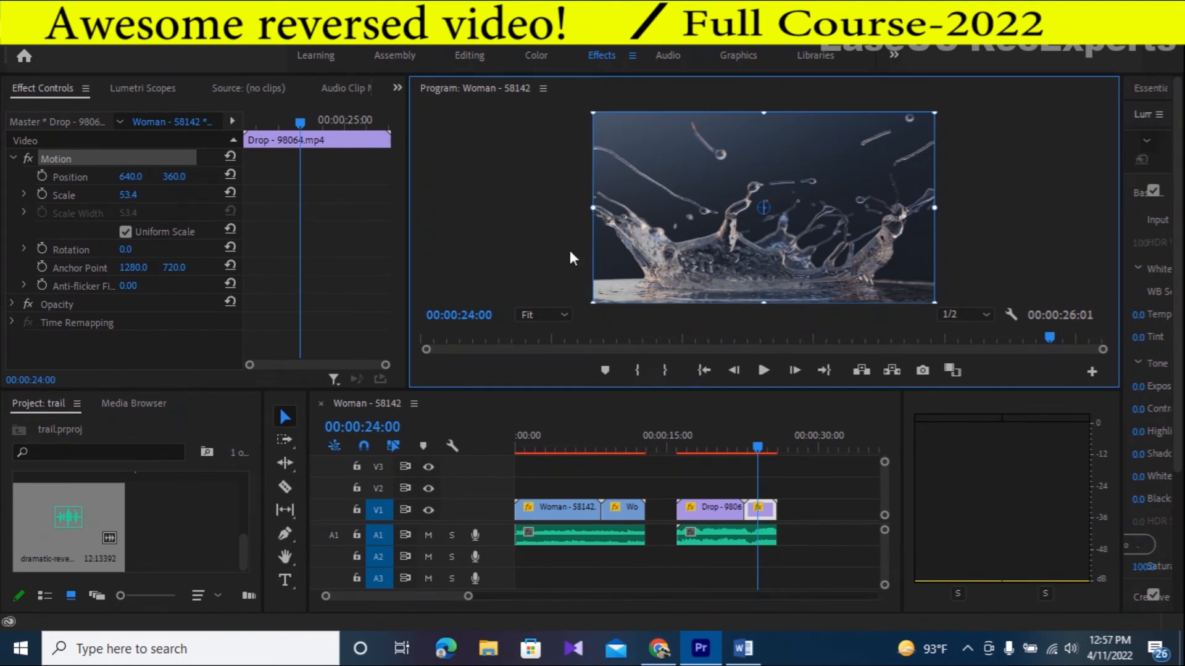
- Play the Drop section from its start, and replay the sequence from the beginning to review the reversed effects
left_click(675, 450)
left_click(763, 369)
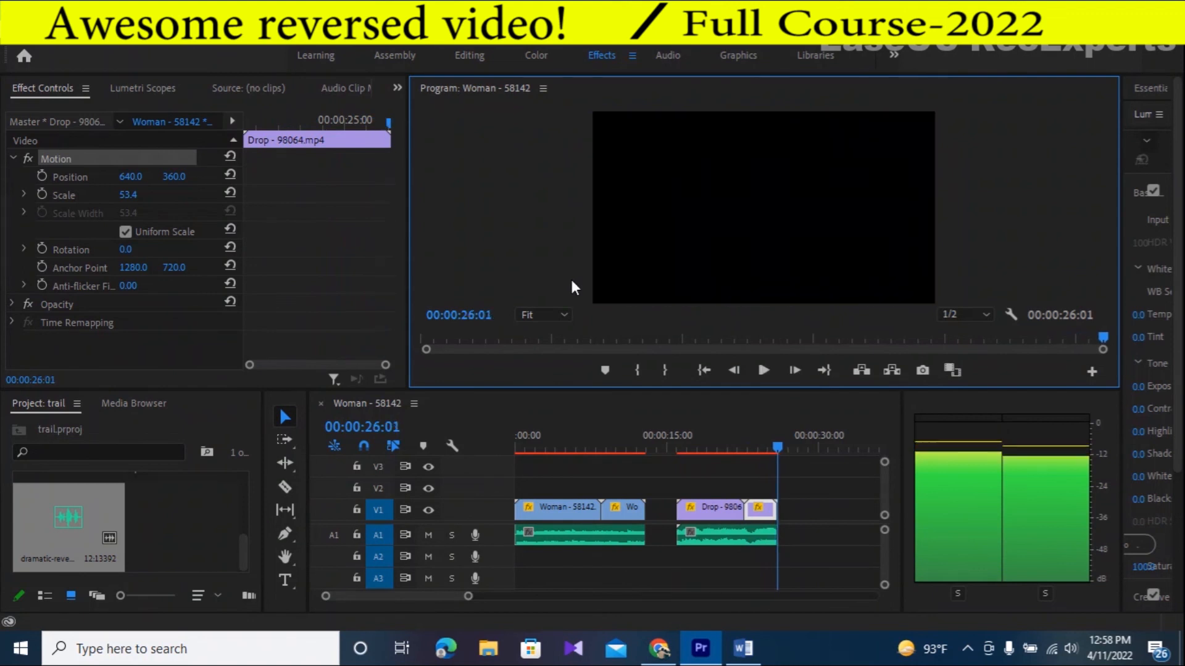
key("Home")
key("space")
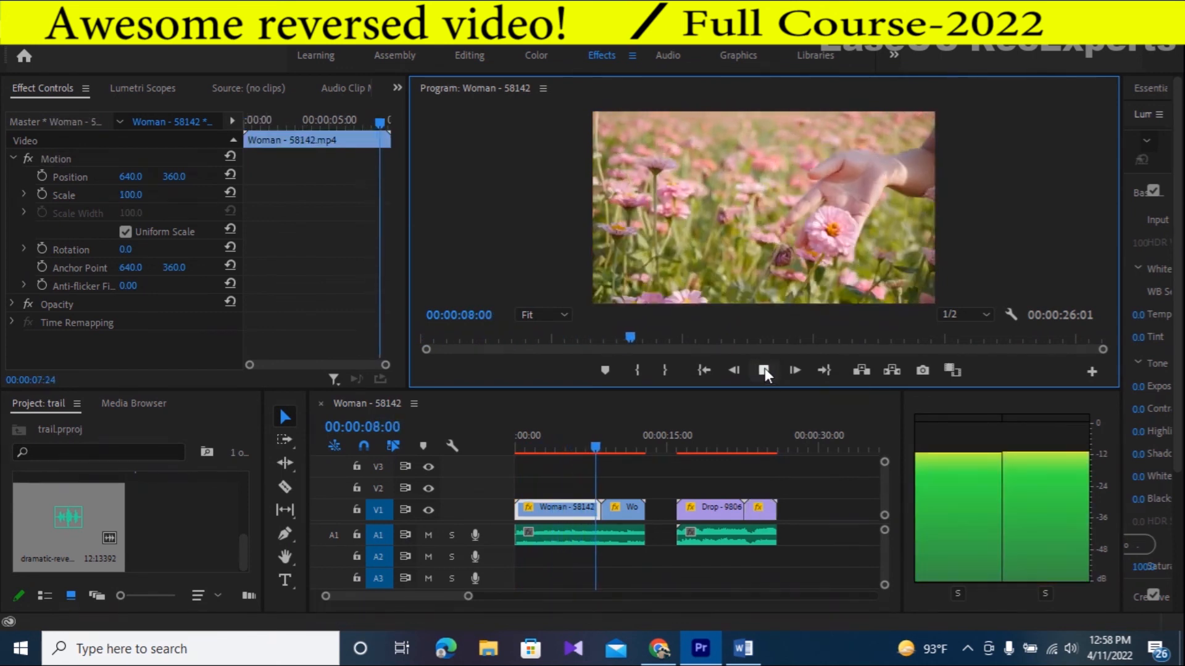
left_click(764, 371)
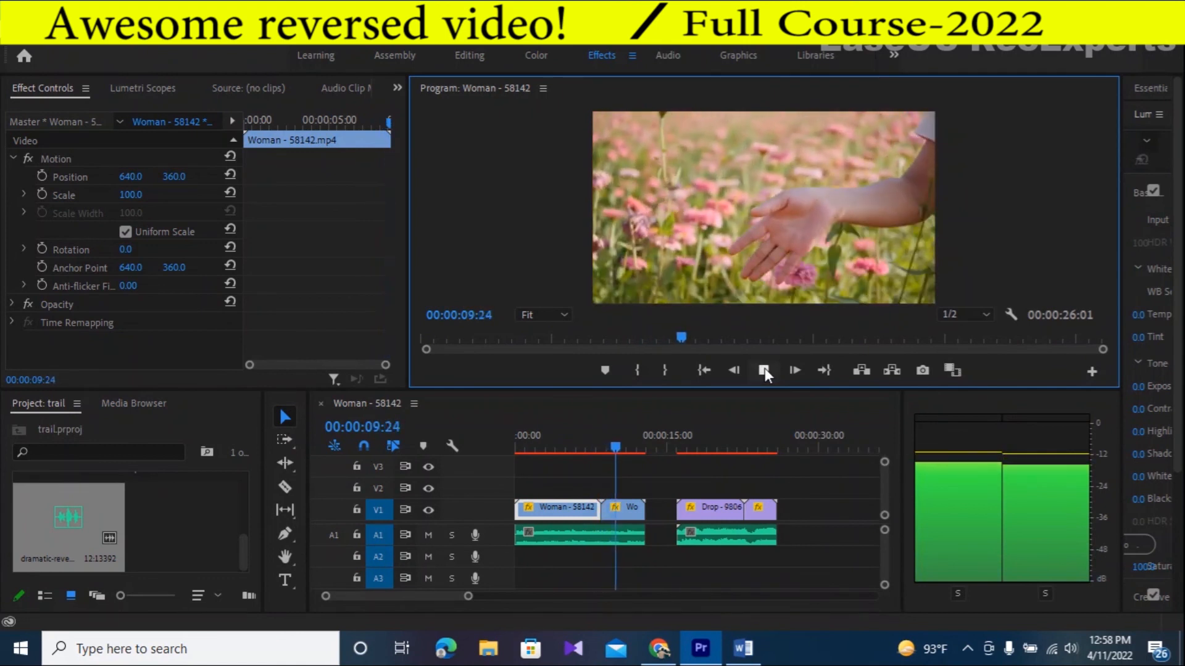